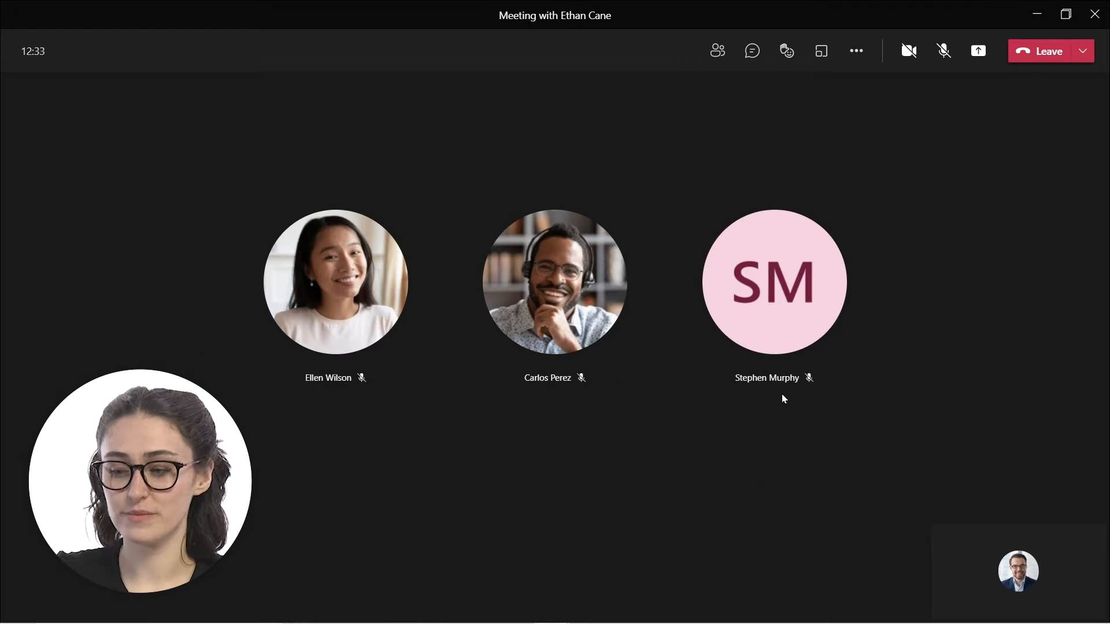
Step: Create 2 breakout rooms for the meeting with participants assigned manually
{"action": "left_click", "coordinate": [821, 52]}
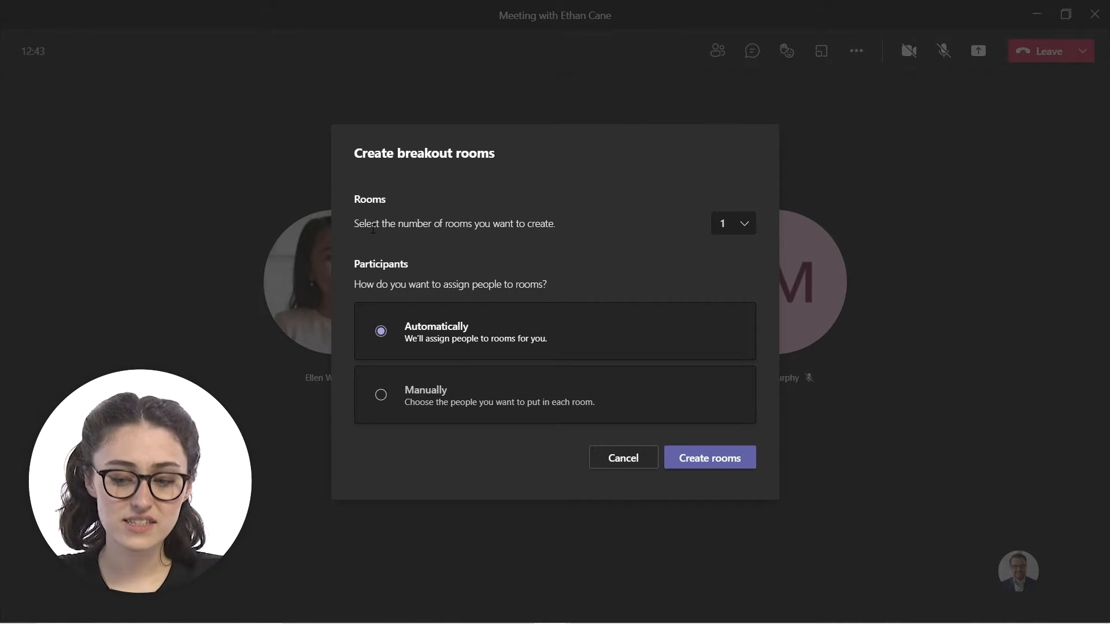
{"action": "left_click", "coordinate": [740, 230]}
{"action": "scroll", "coordinate": [721, 286], "scroll_direction": "down", "scroll_amount": 12}
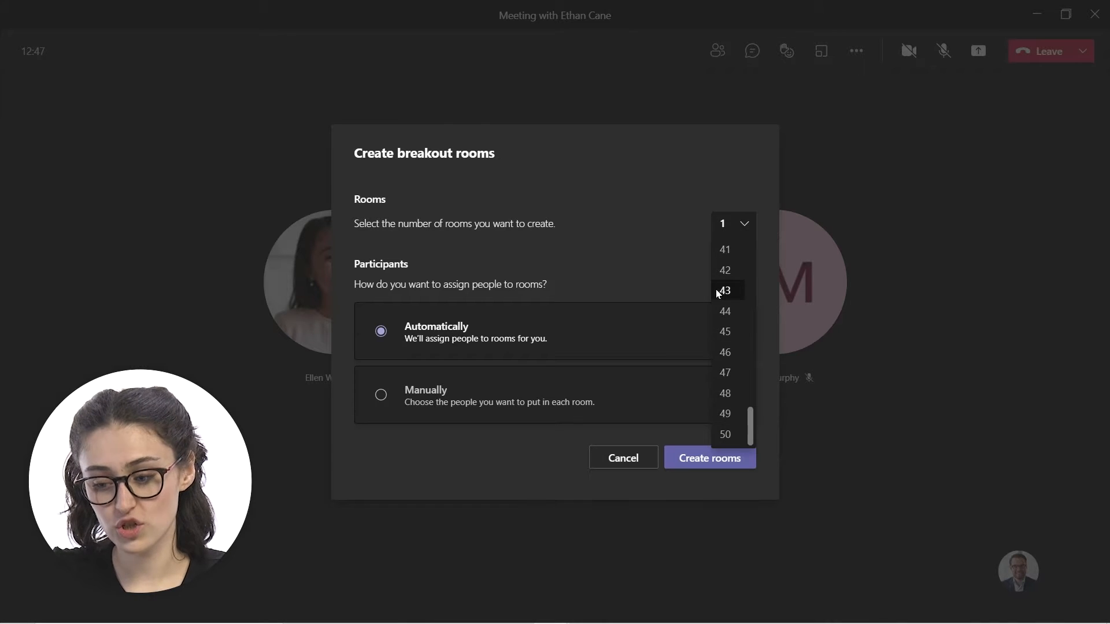
{"action": "scroll", "coordinate": [719, 347], "scroll_direction": "up", "scroll_amount": 12}
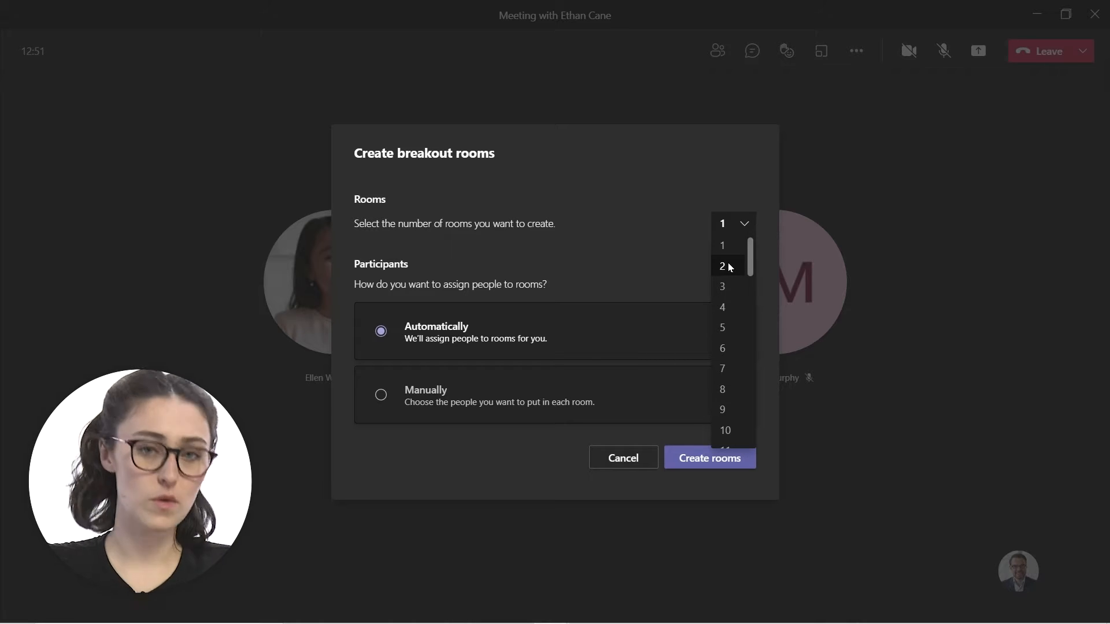
{"action": "left_click", "coordinate": [728, 266]}
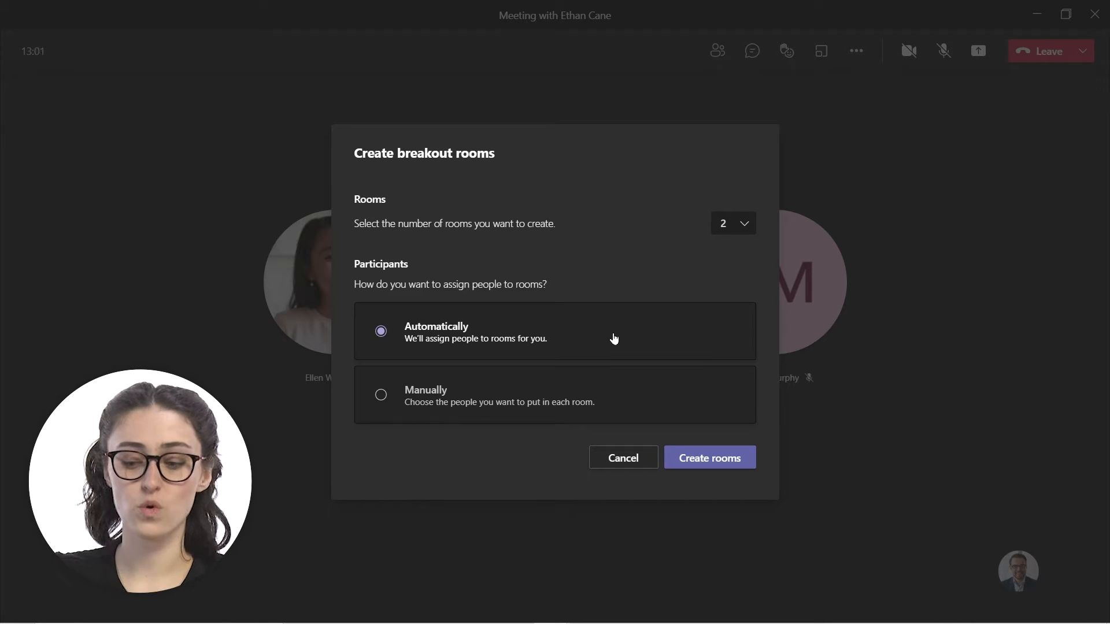
{"action": "left_click", "coordinate": [576, 402]}
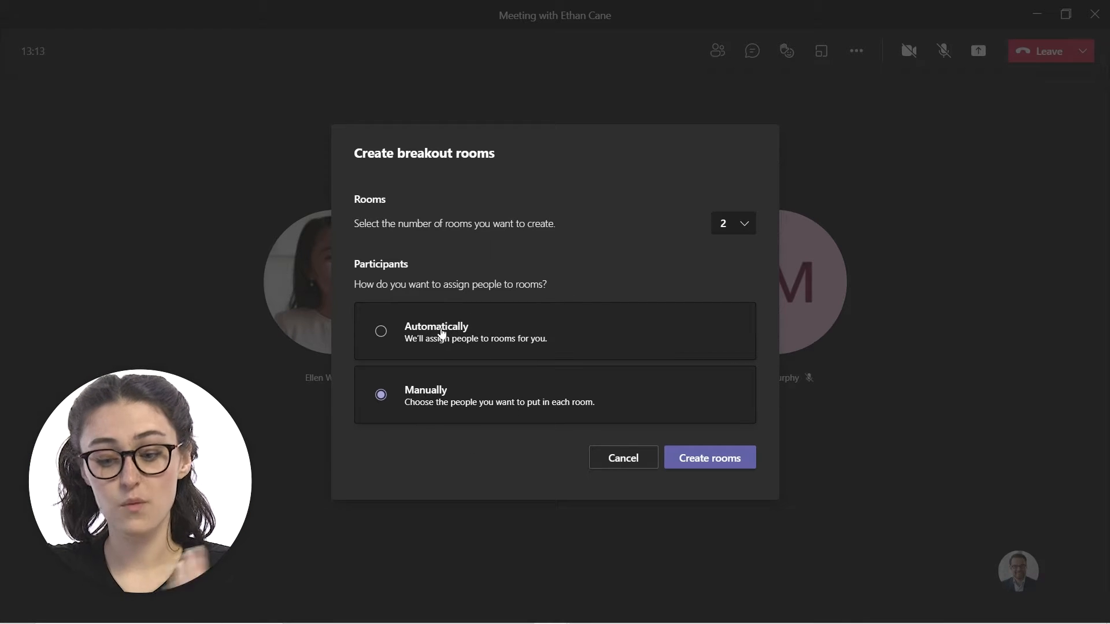
{"action": "left_click", "coordinate": [722, 463]}
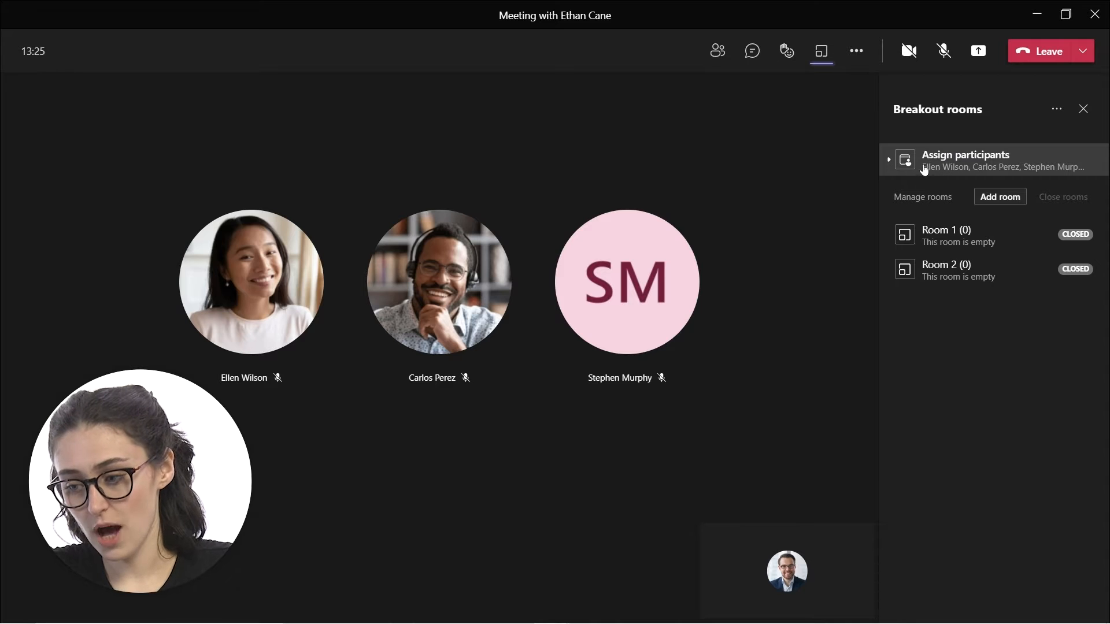
Step: Assign the first two participants in the unassigned list to Room 1
{"action": "left_click", "coordinate": [889, 161]}
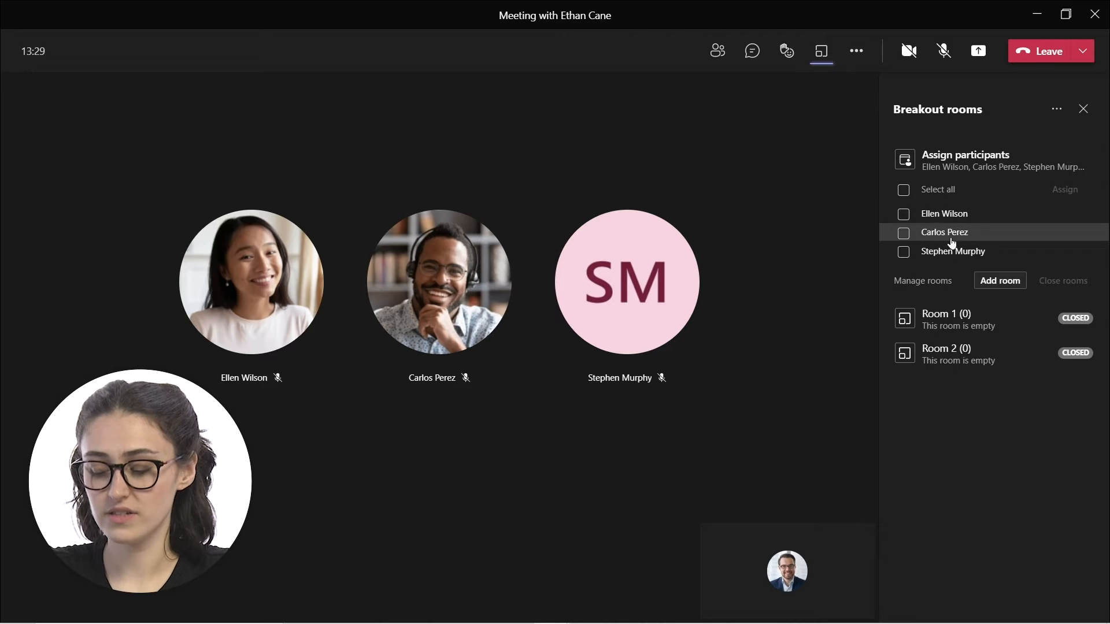
{"action": "left_click", "coordinate": [903, 214]}
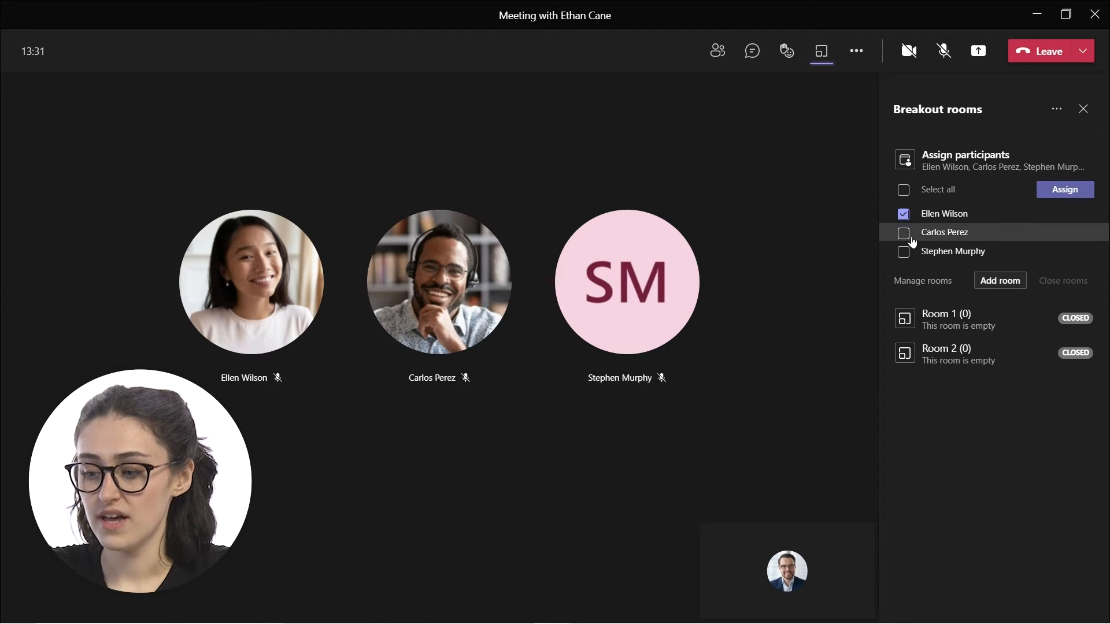
{"action": "left_click", "coordinate": [903, 233]}
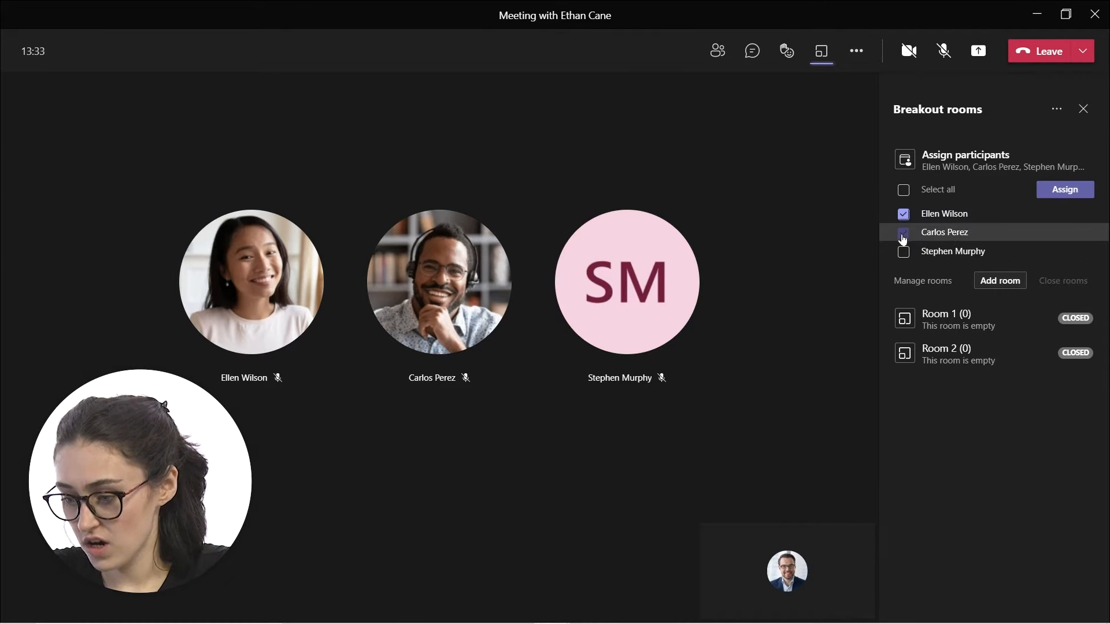
{"action": "left_click", "coordinate": [903, 214]}
{"action": "left_click", "coordinate": [904, 232]}
{"action": "left_click", "coordinate": [904, 215]}
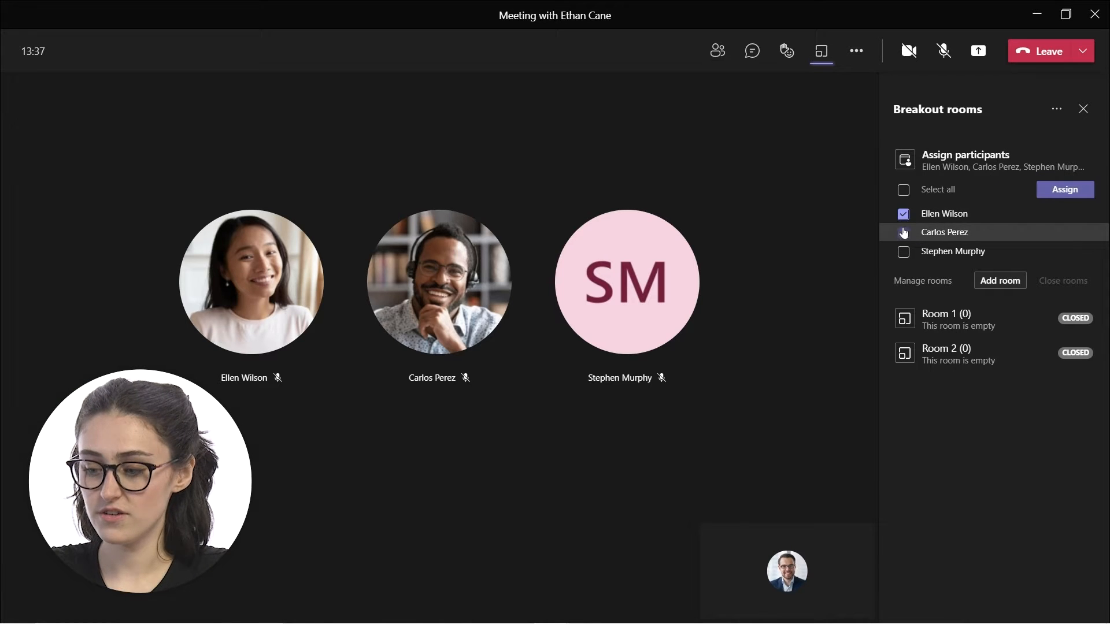
{"action": "left_click", "coordinate": [904, 233]}
{"action": "left_click", "coordinate": [1065, 191]}
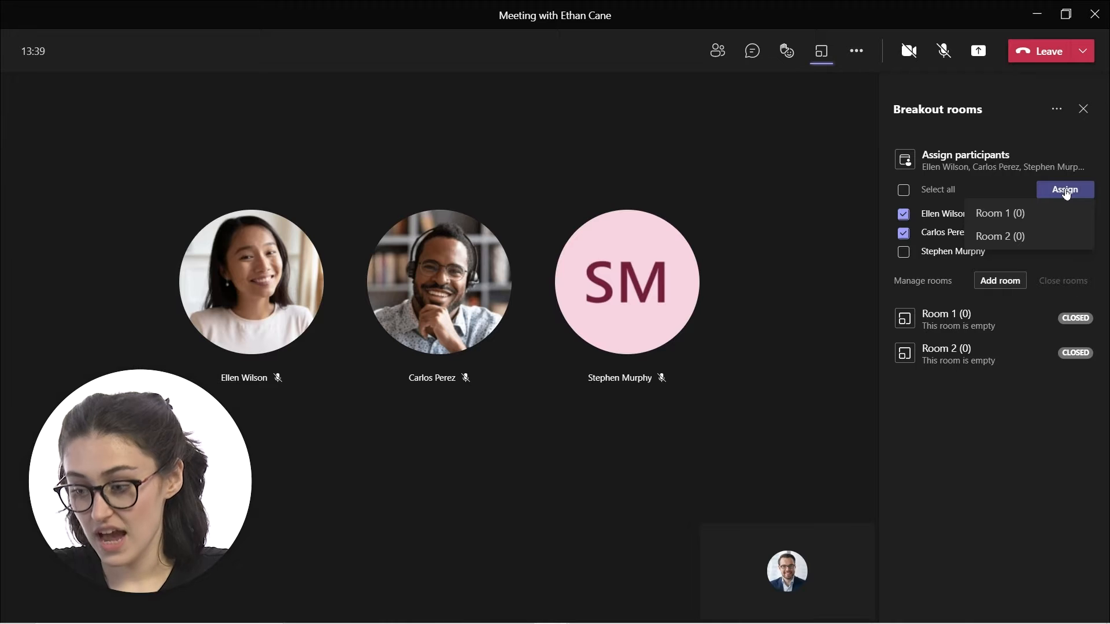
{"action": "left_click", "coordinate": [1000, 213]}
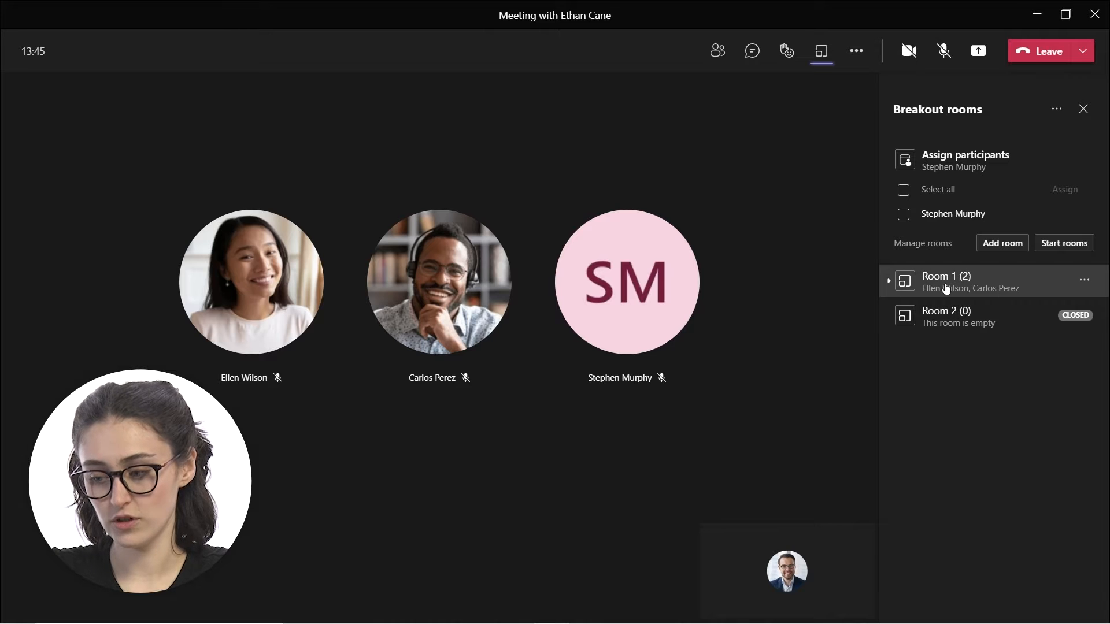
{"action": "left_click", "coordinate": [891, 281]}
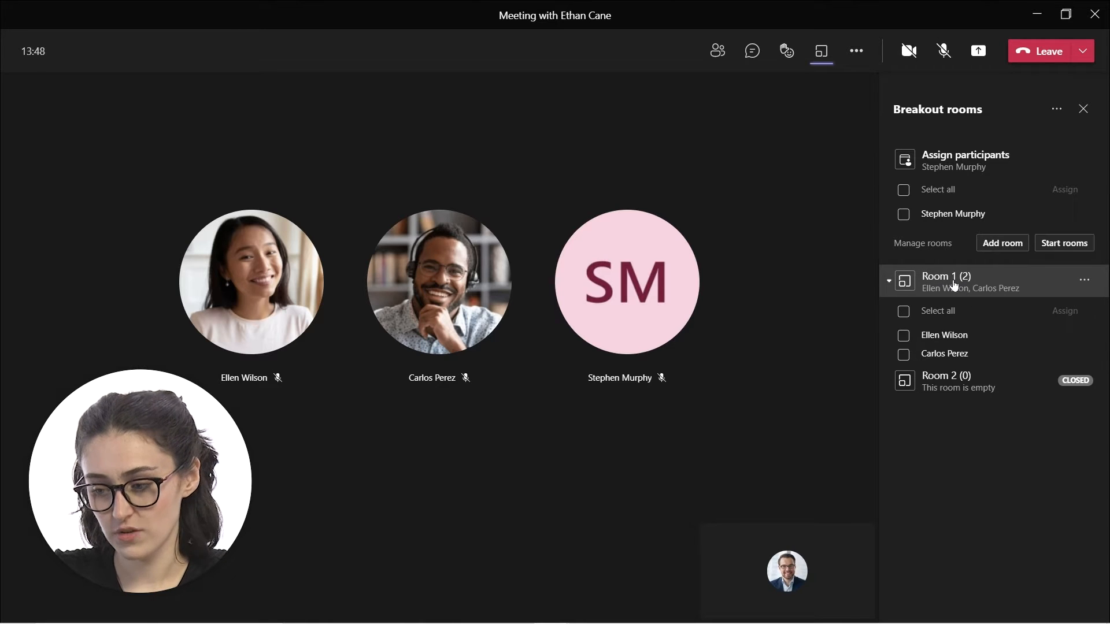
{"action": "left_click", "coordinate": [891, 282]}
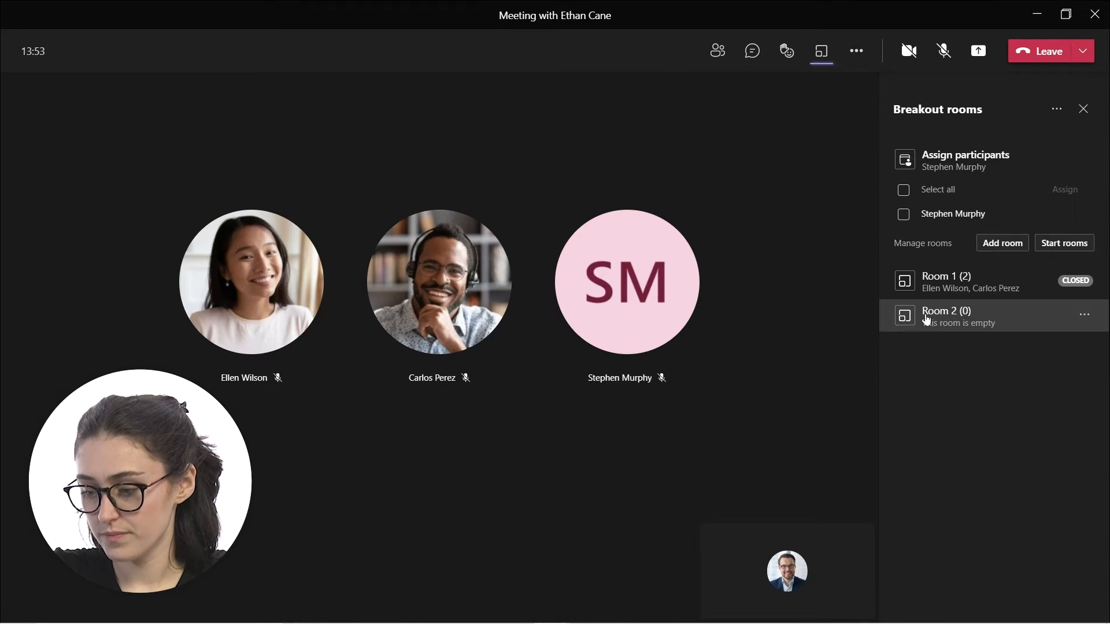
{"action": "left_click", "coordinate": [1084, 314]}
{"action": "left_click", "coordinate": [1057, 381]}
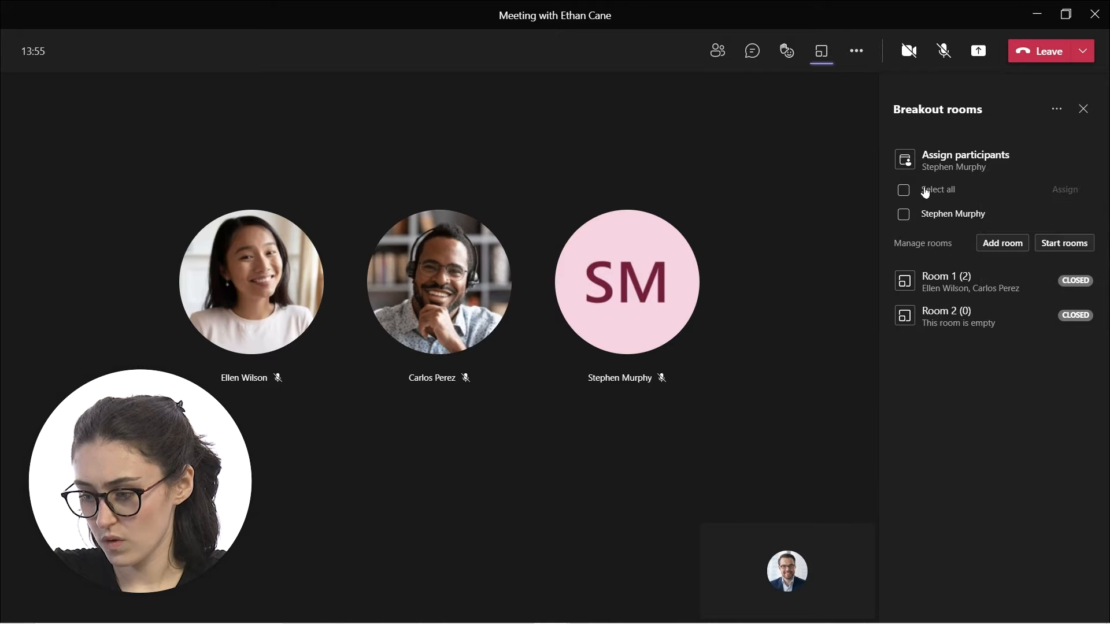
Step: Assign the remaining unassigned participant to Room 2
{"action": "left_click", "coordinate": [903, 214]}
{"action": "left_click", "coordinate": [1063, 189]}
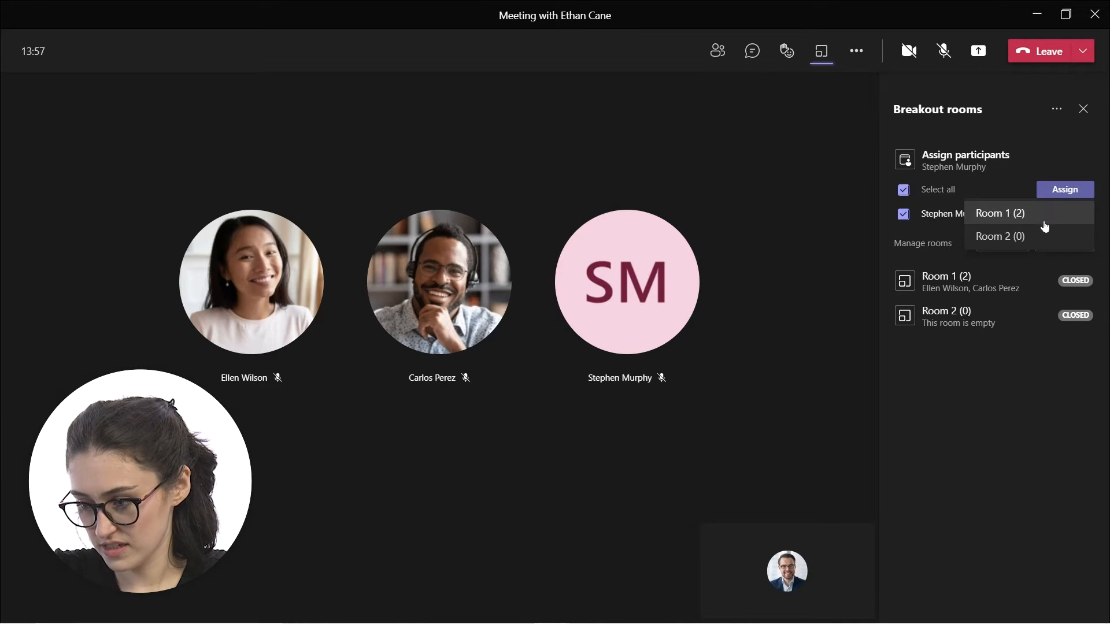
{"action": "left_click", "coordinate": [1024, 237]}
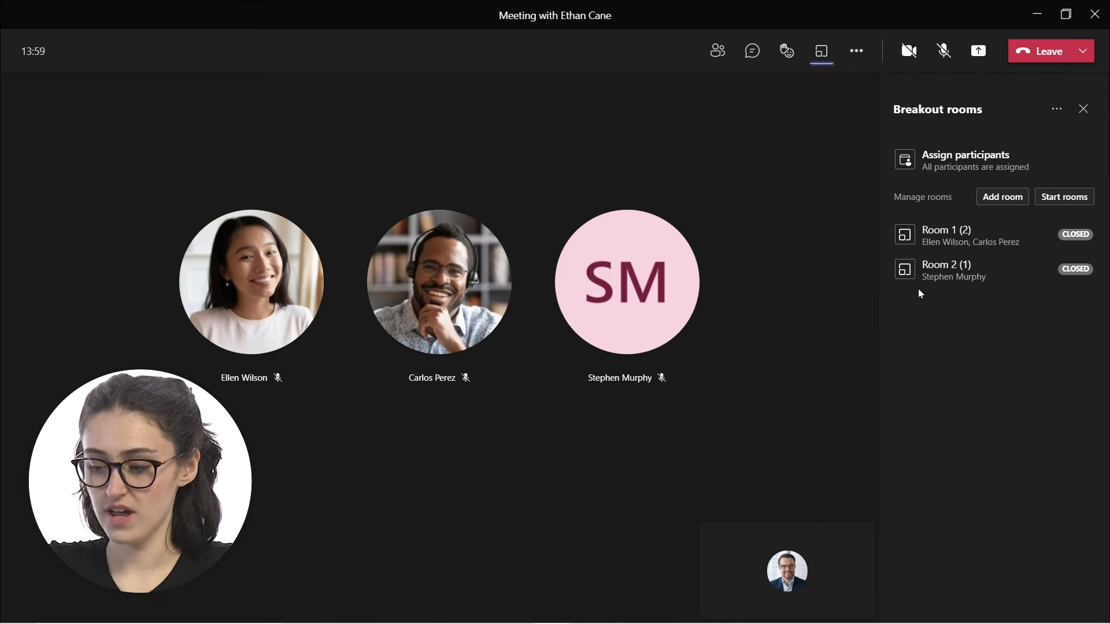
{"action": "left_click", "coordinate": [889, 272]}
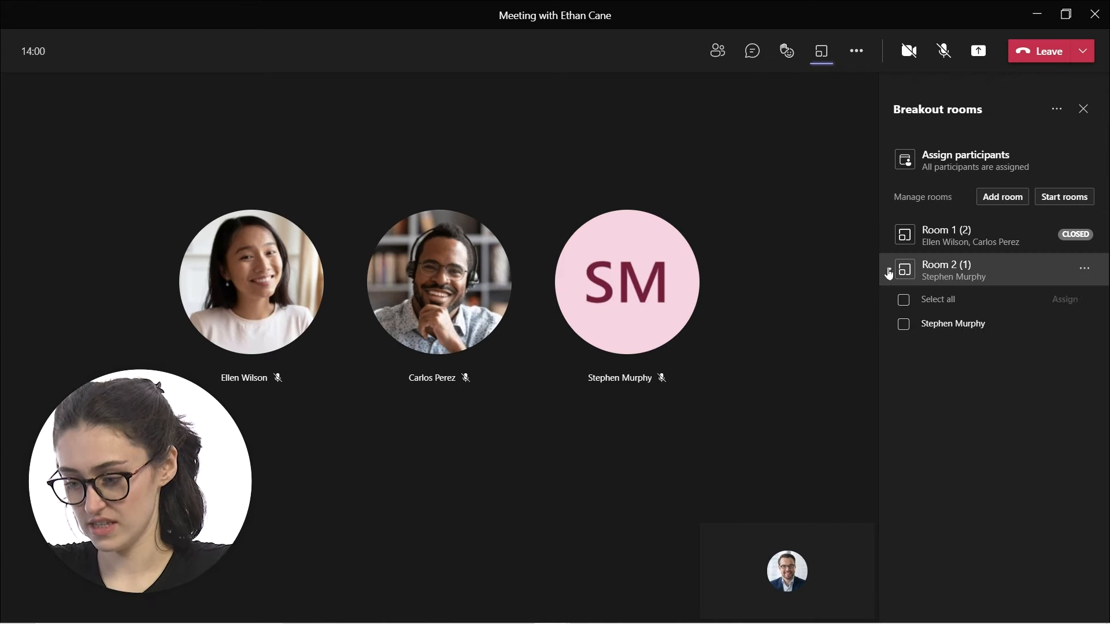
{"action": "left_click", "coordinate": [903, 324]}
{"action": "left_click", "coordinate": [1052, 303]}
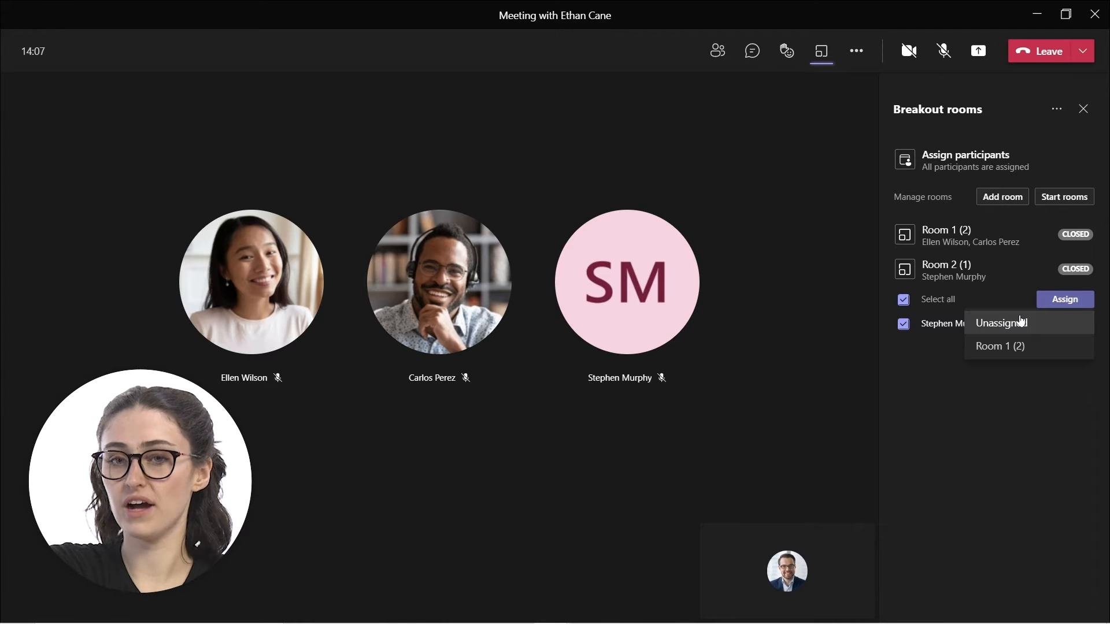
{"action": "left_click", "coordinate": [1003, 411]}
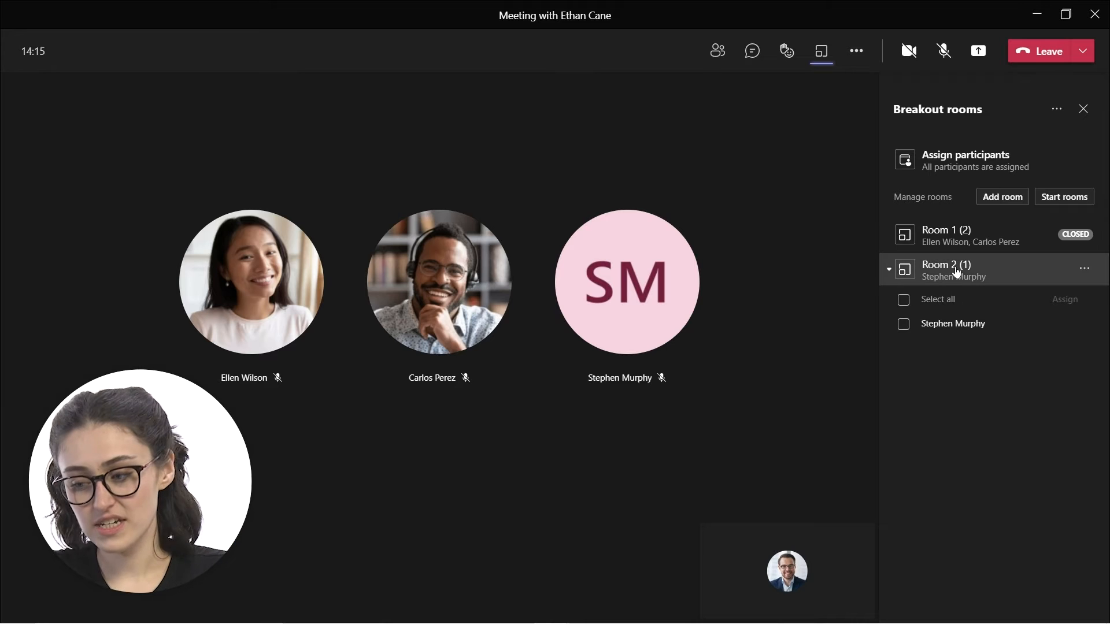
Step: Rename breakout Room 1 as "Team Blue"
{"action": "mouse_move", "coordinate": [891, 243]}
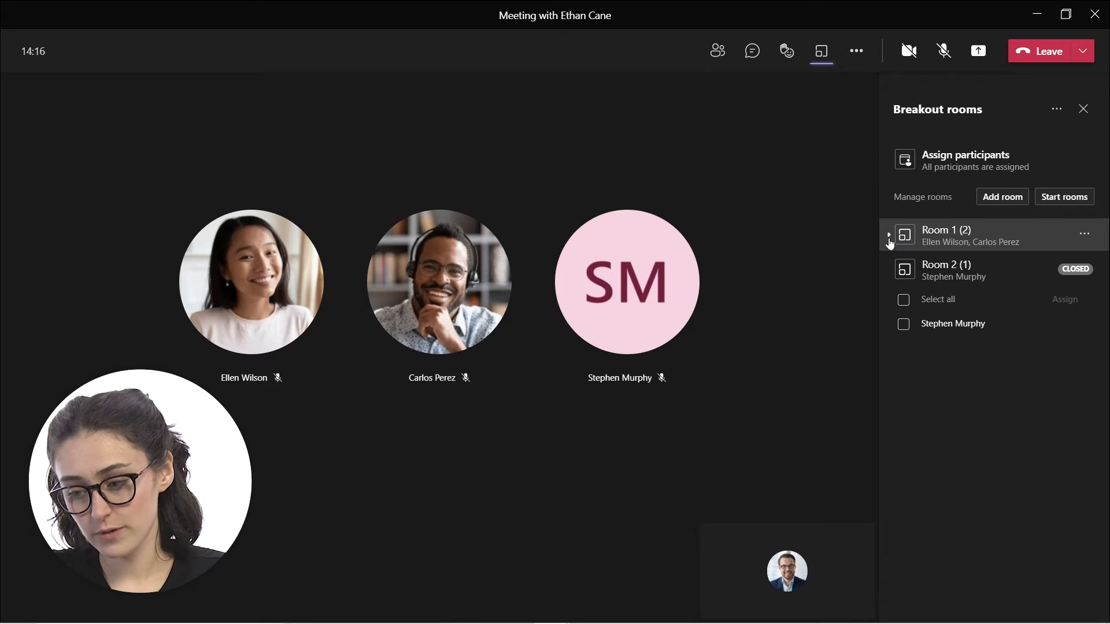
{"action": "left_click", "coordinate": [1083, 237]}
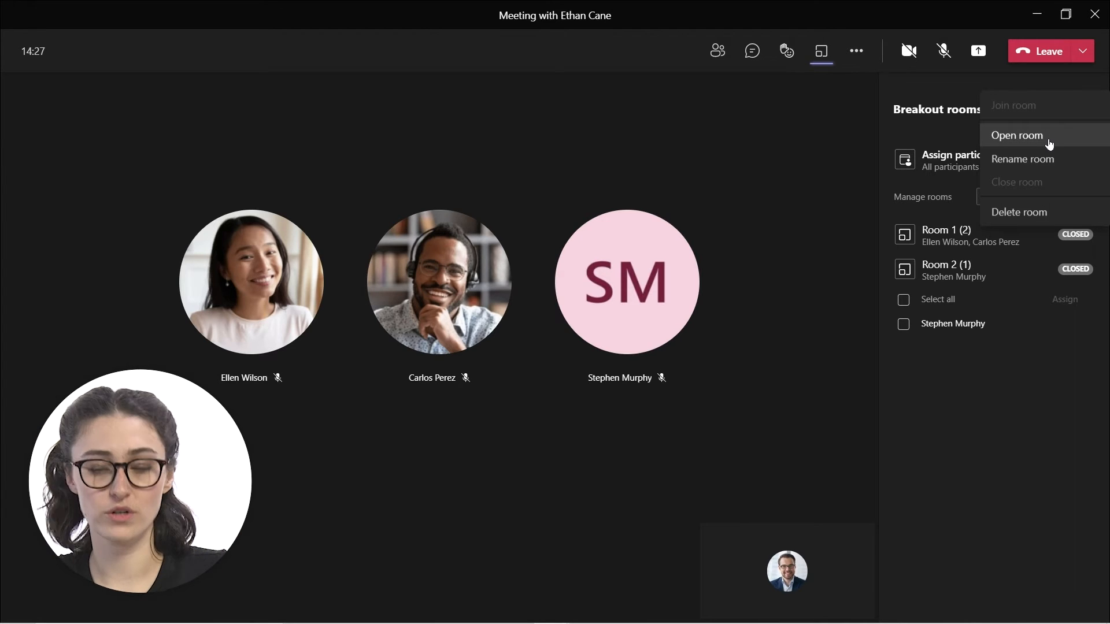
{"action": "left_click", "coordinate": [1022, 159]}
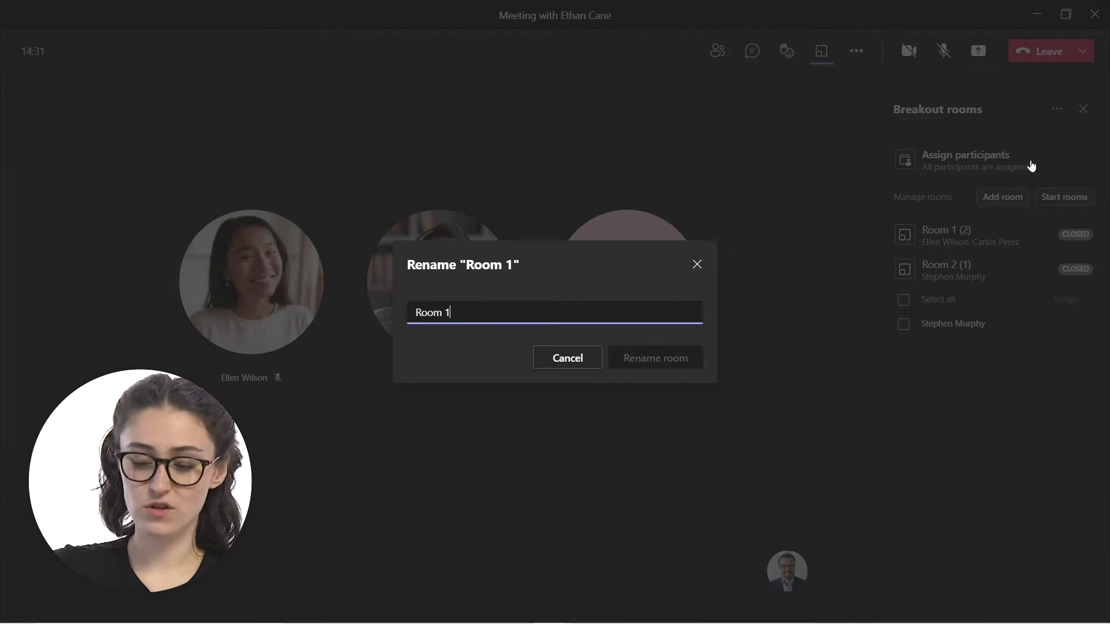
{"action": "key", "text": "BackSpace"}
{"action": "key", "text": "BackSpace"}
{"action": "key", "text": "BackSpace"}
{"action": "key", "text": "BackSpace"}
{"action": "key", "text": "BackSpace"}
{"action": "key", "text": "BackSpace"}
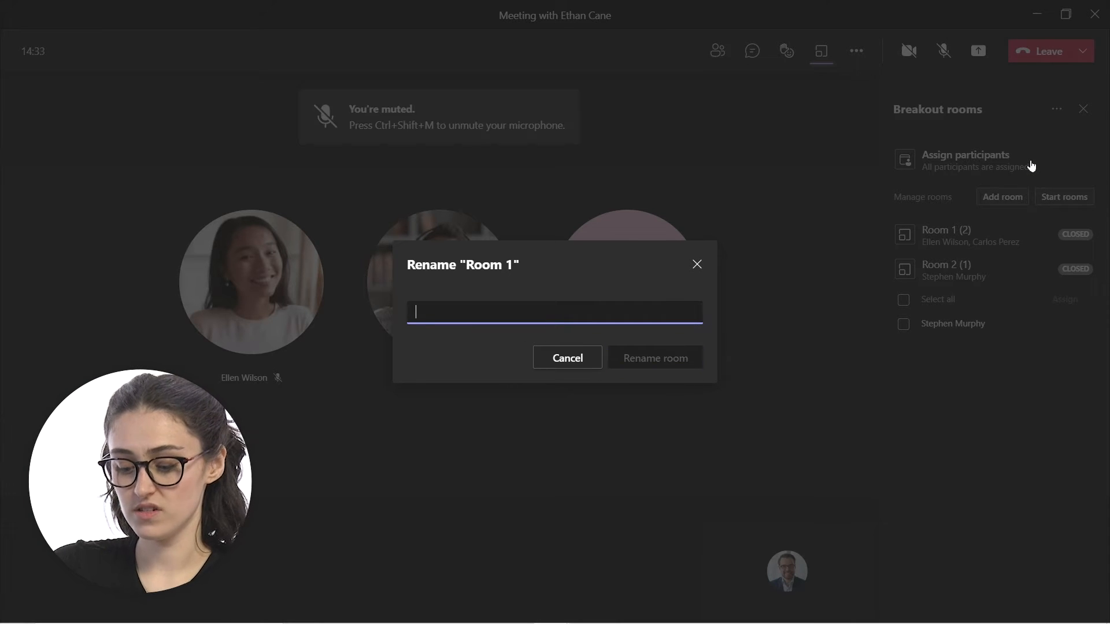
{"action": "type", "text": "TeamBl"}
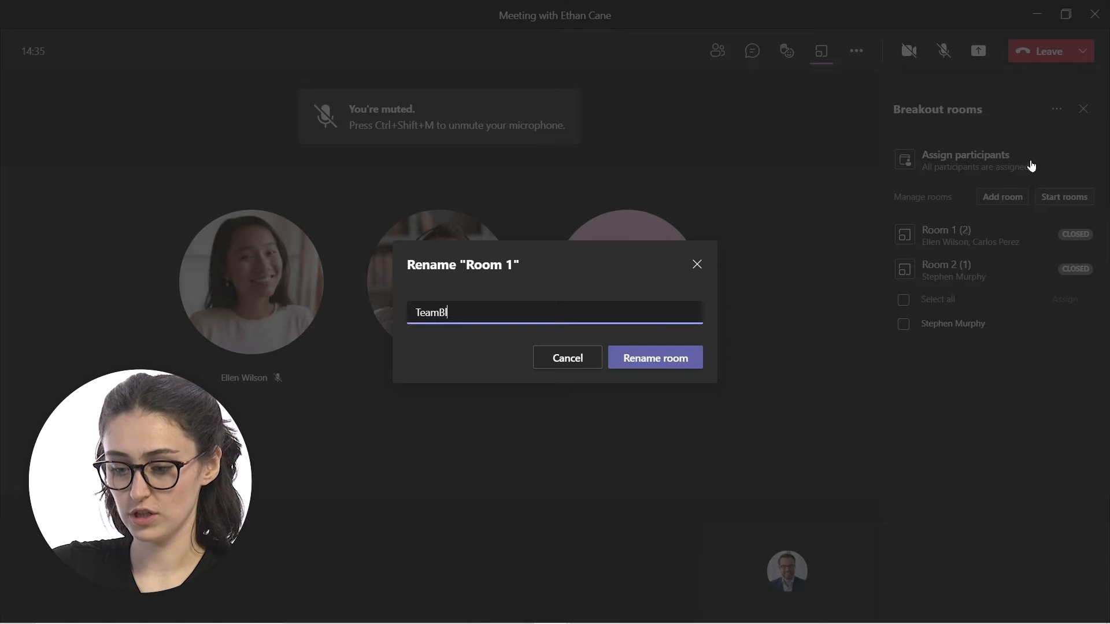
{"action": "key", "text": "BackSpace"}
{"action": "key", "text": "BackSpace"}
{"action": "type", "text": " Blue"}
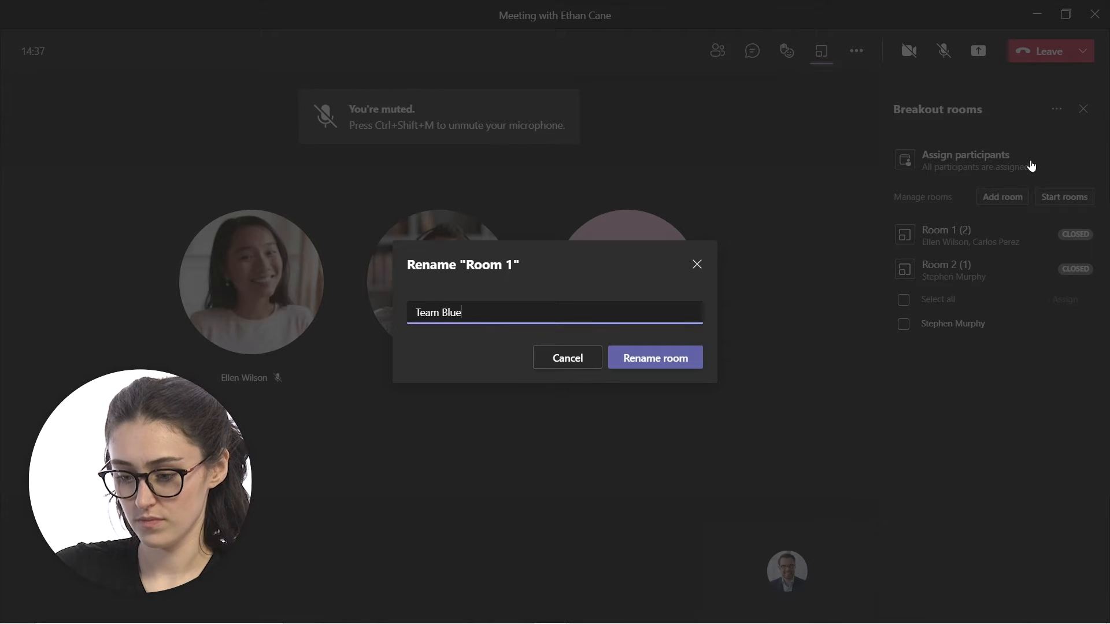
{"action": "left_click", "coordinate": [679, 359]}
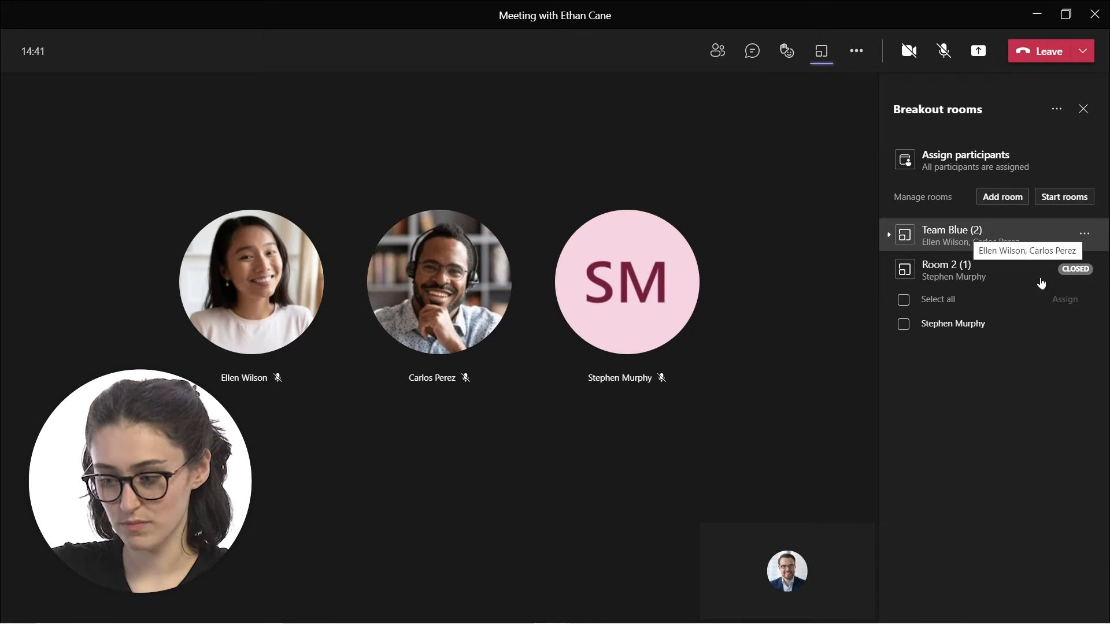
Step: Rename breakout Room 2 as "Team Red"
{"action": "left_click", "coordinate": [1085, 270]}
{"action": "left_click", "coordinate": [1017, 193]}
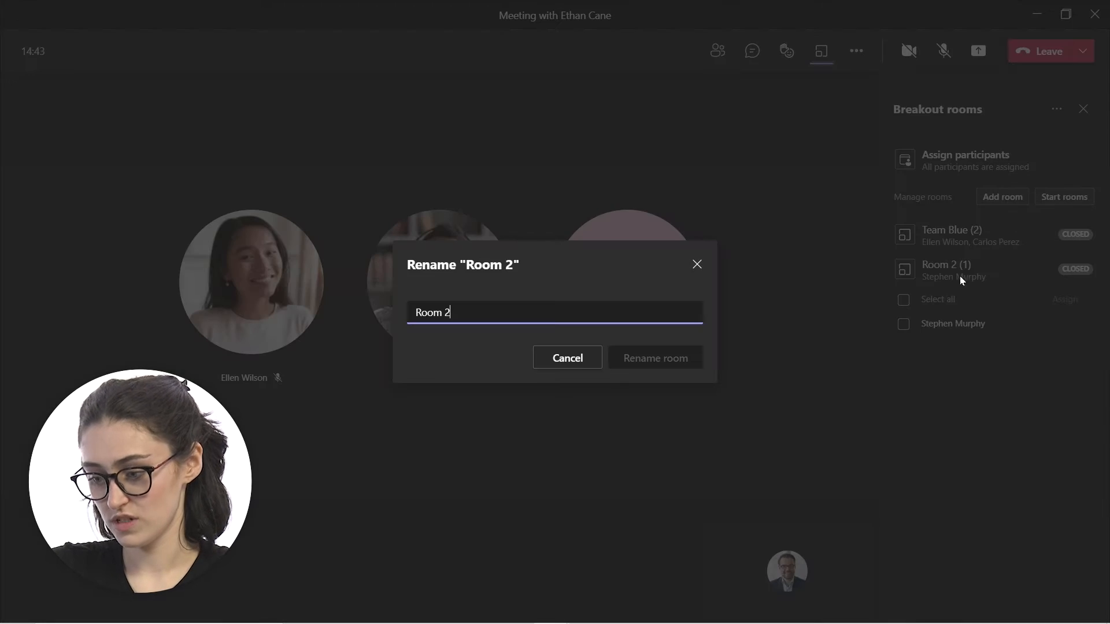
{"action": "key", "text": "BackSpace"}
{"action": "key", "text": "BackSpace"}
{"action": "key", "text": "BackSpace"}
{"action": "key", "text": "BackSpace"}
{"action": "key", "text": "BackSpace"}
{"action": "key", "text": "BackSpace"}
{"action": "type", "text": "Team Red"}
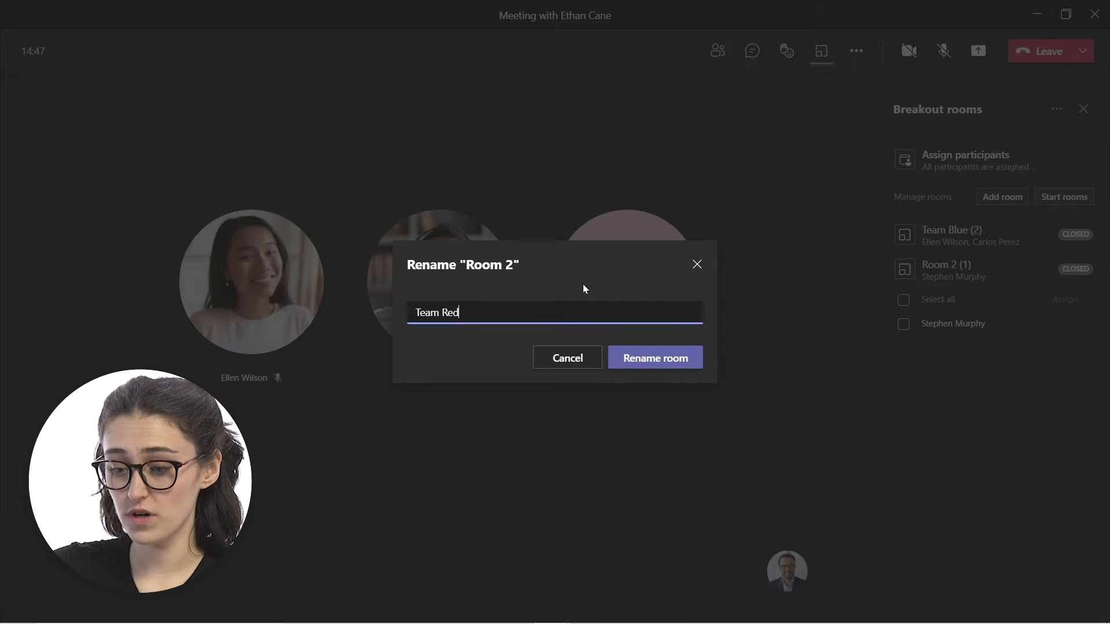
{"action": "left_click", "coordinate": [644, 370]}
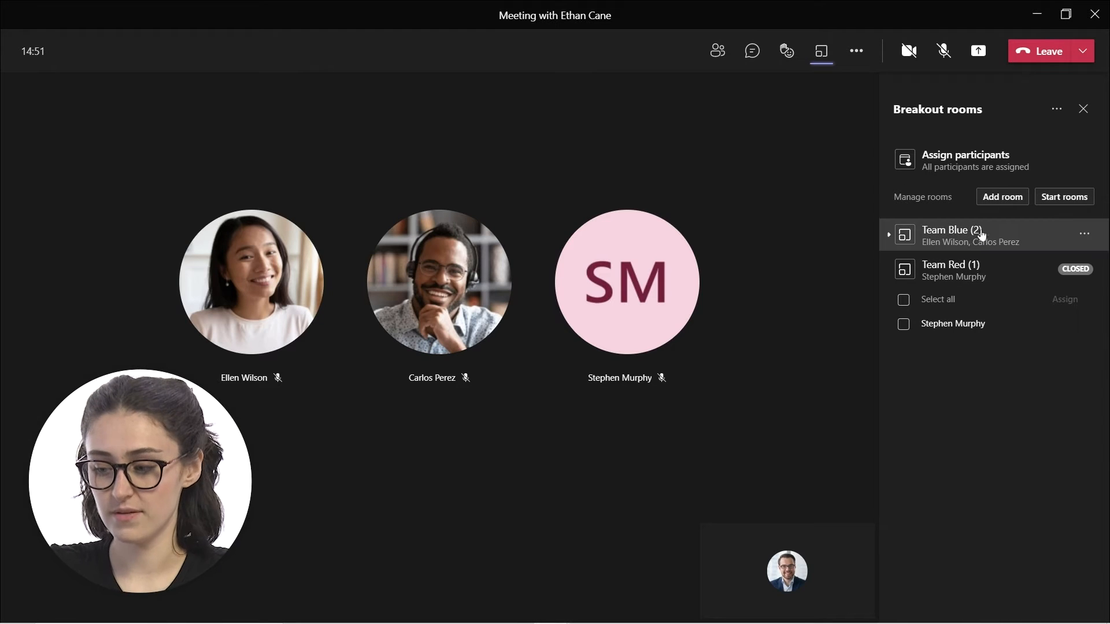
Step: Add a third breakout room and delete it again
{"action": "left_click", "coordinate": [1001, 203]}
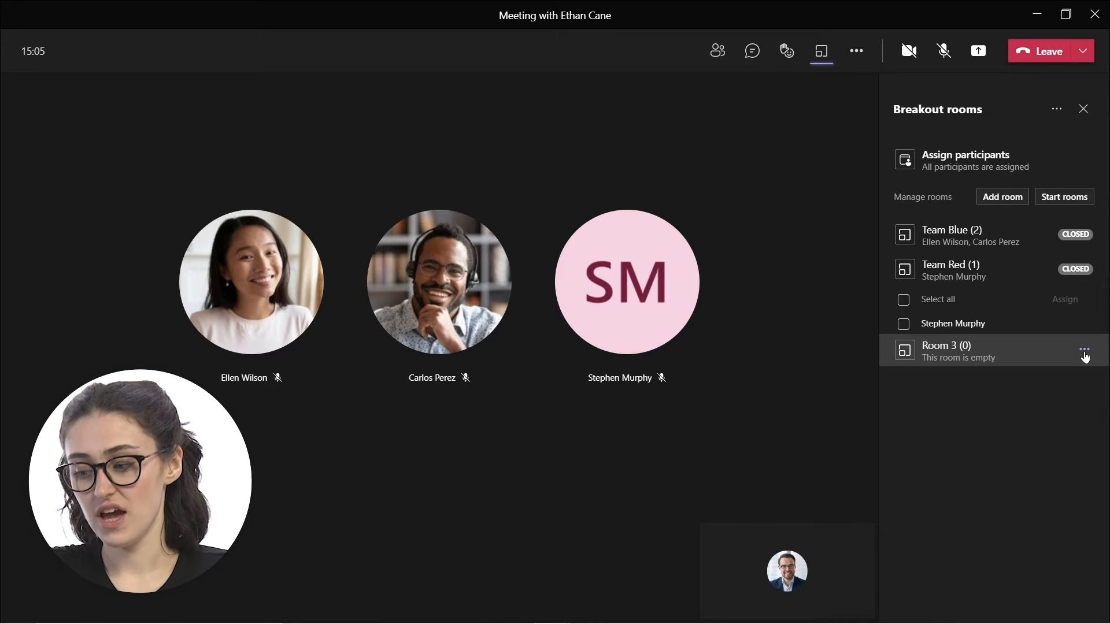
{"action": "left_click", "coordinate": [1084, 352]}
{"action": "left_click", "coordinate": [1020, 327]}
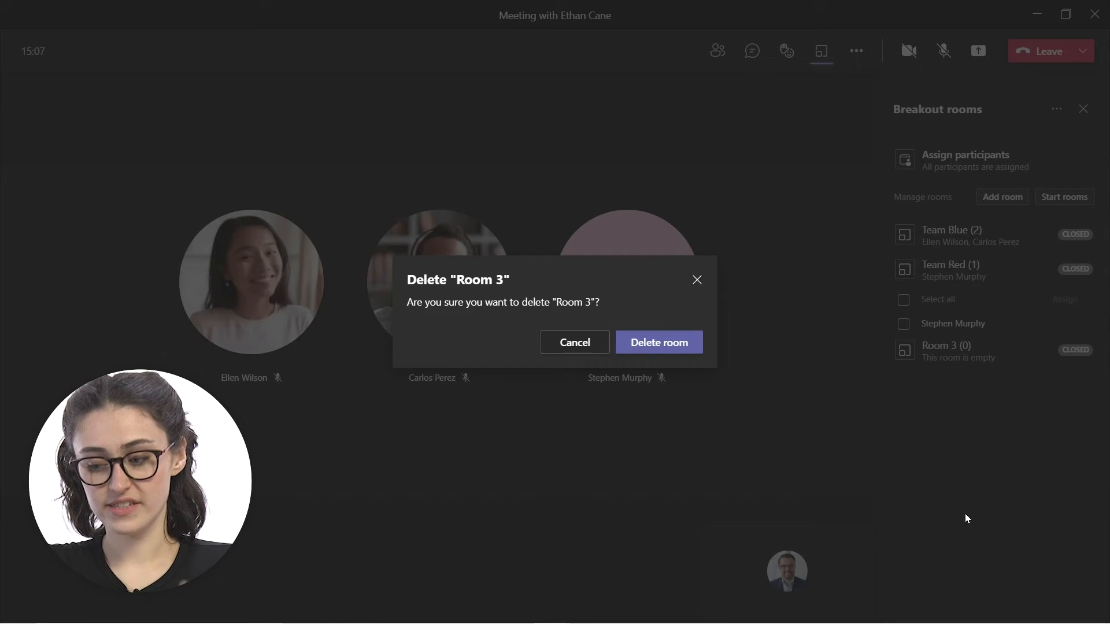
{"action": "left_click", "coordinate": [672, 343]}
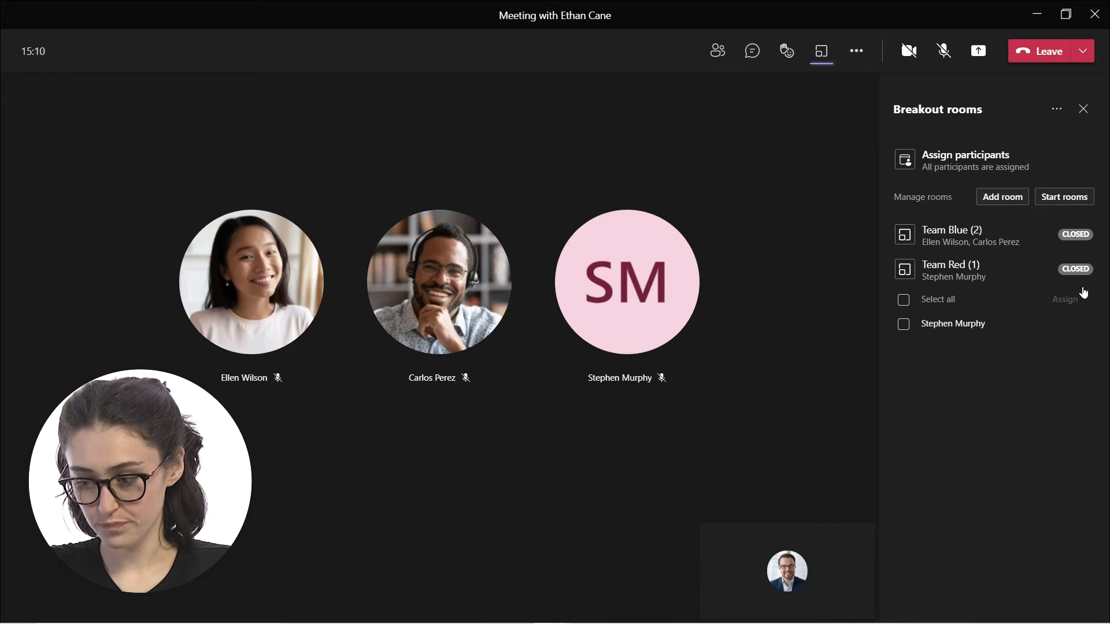
{"action": "left_click", "coordinate": [1083, 271]}
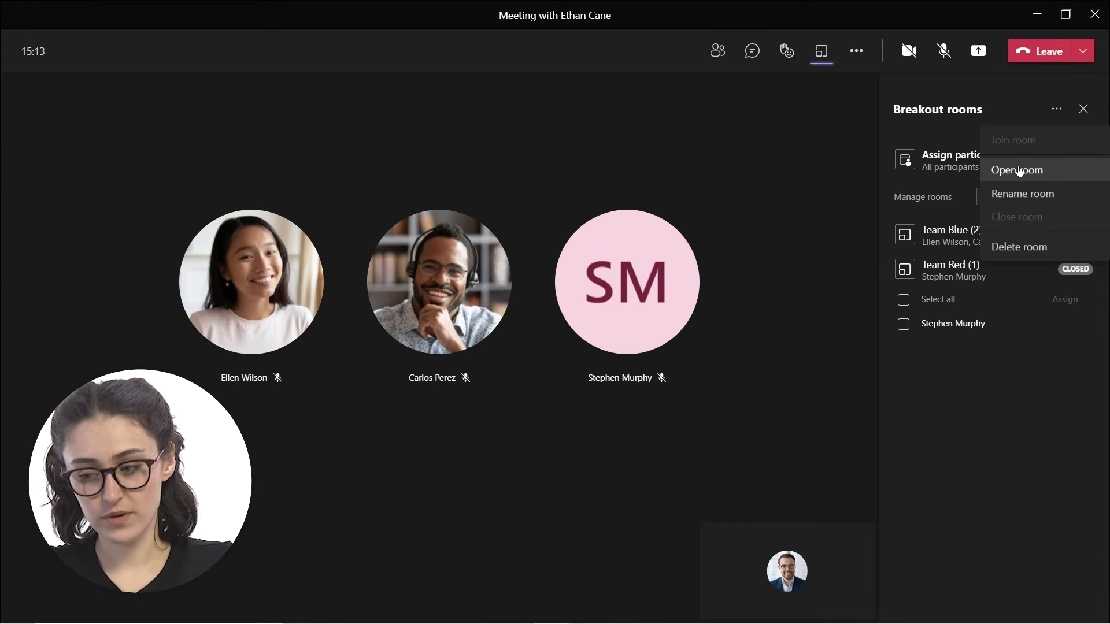
{"action": "left_click", "coordinate": [1047, 458]}
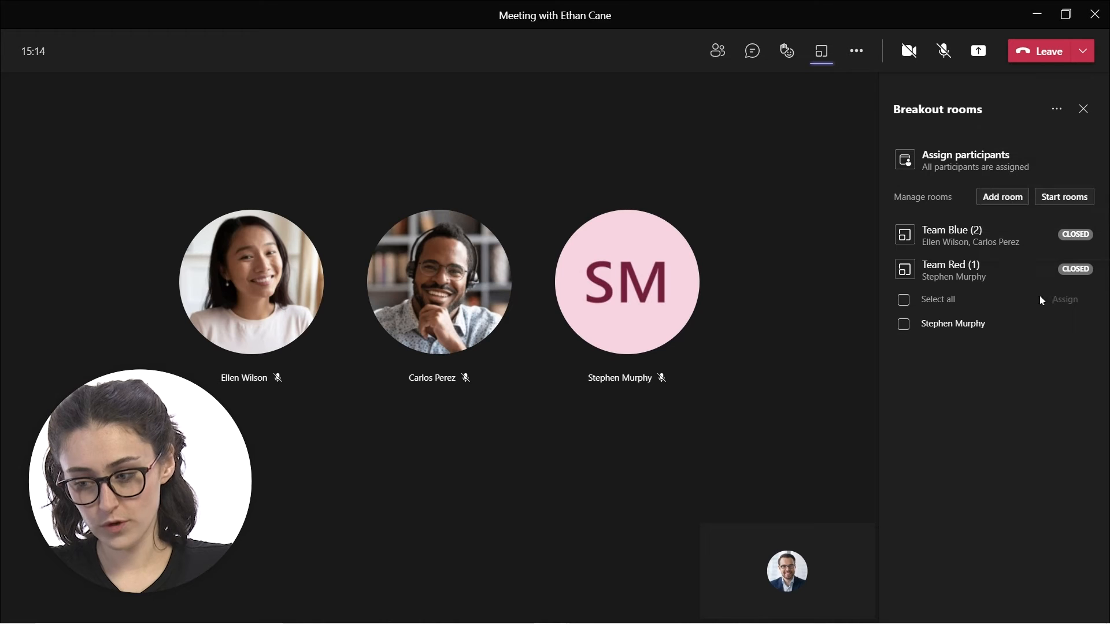
Step: Start the Team Blue and Team Red breakout rooms
{"action": "left_click", "coordinate": [1075, 198]}
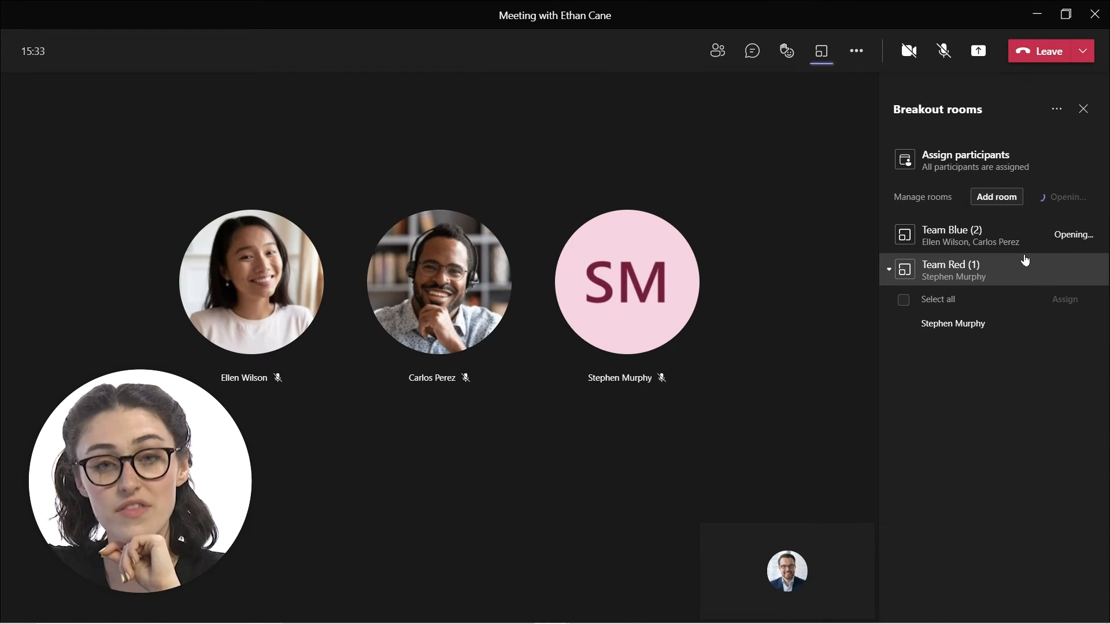
{"action": "left_click", "coordinate": [1056, 111]}
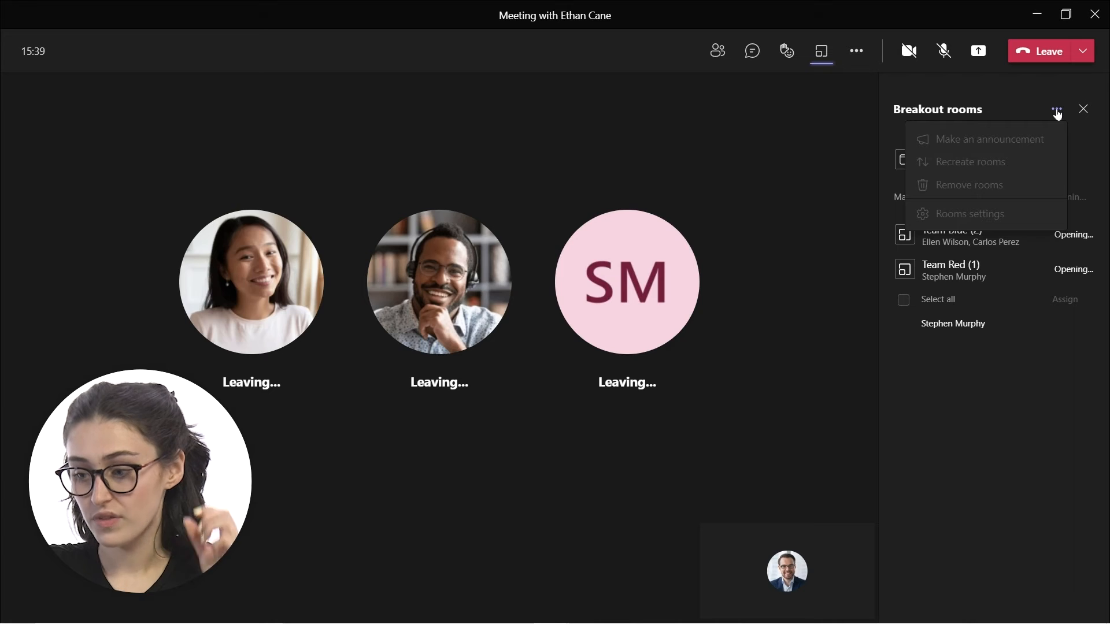
{"action": "left_click", "coordinate": [1003, 110]}
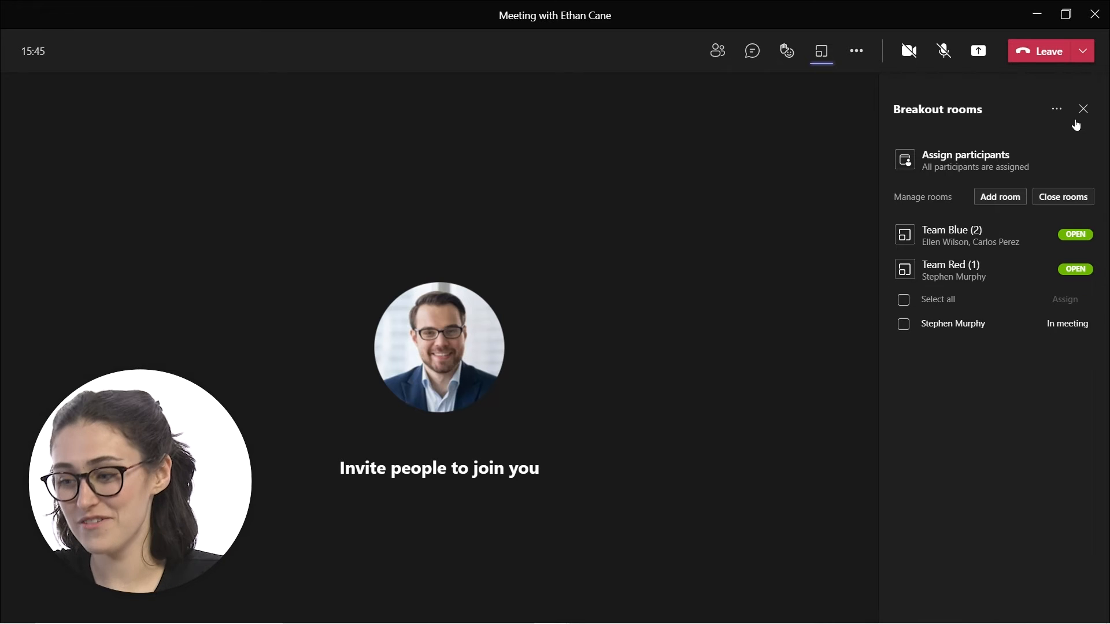
Step: Send the announcement "5 more minutes!" to the open breakout rooms
{"action": "left_click", "coordinate": [1056, 110]}
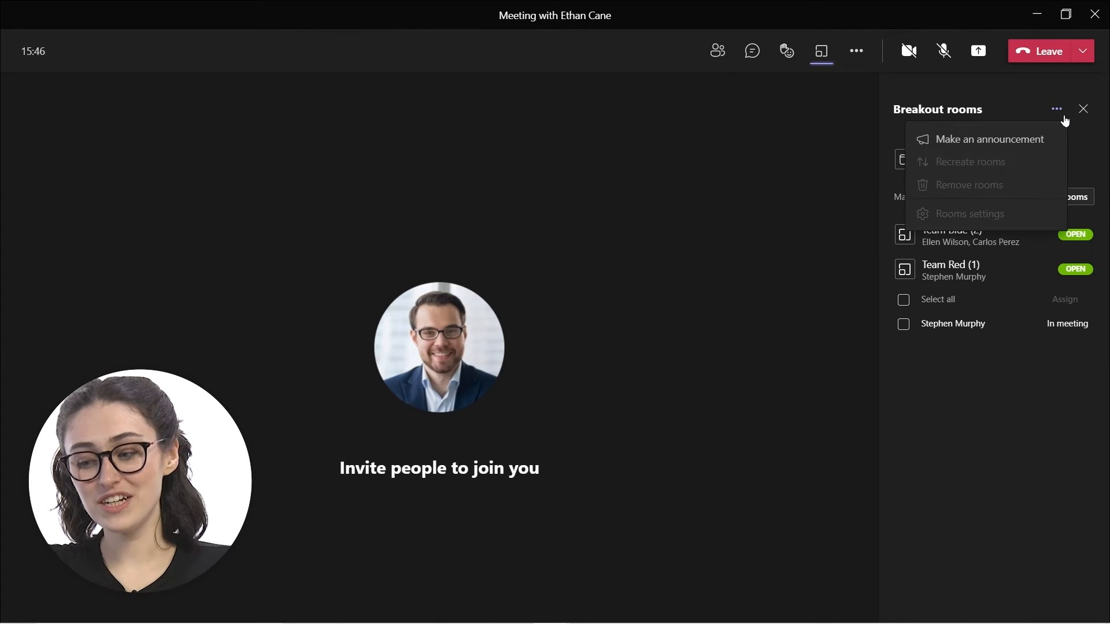
{"action": "left_click", "coordinate": [1021, 141]}
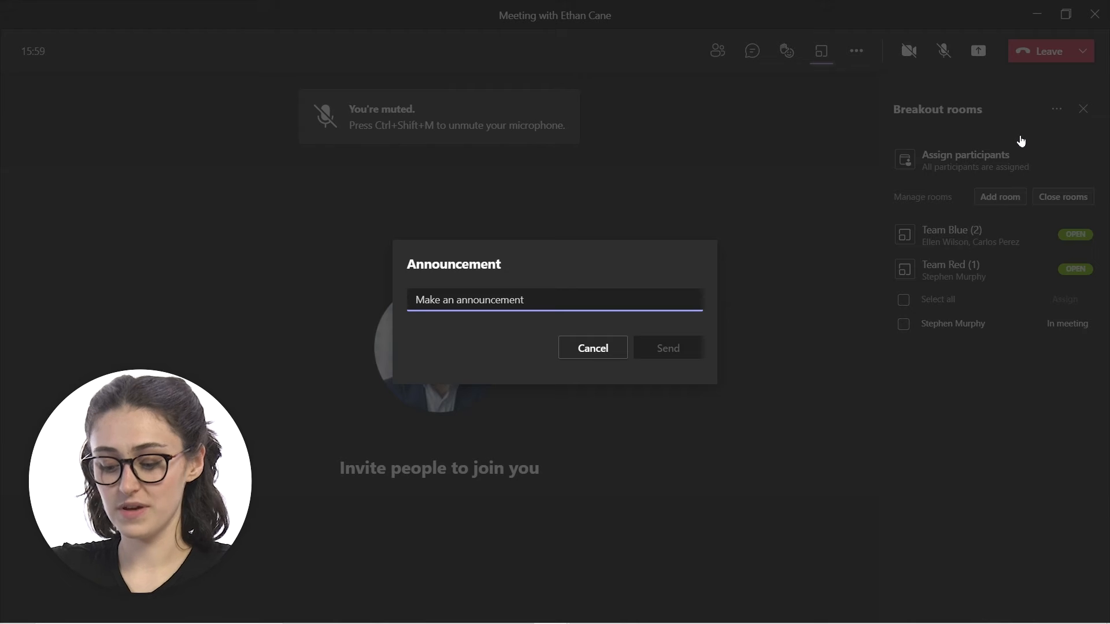
{"action": "type", "text": "5 m"}
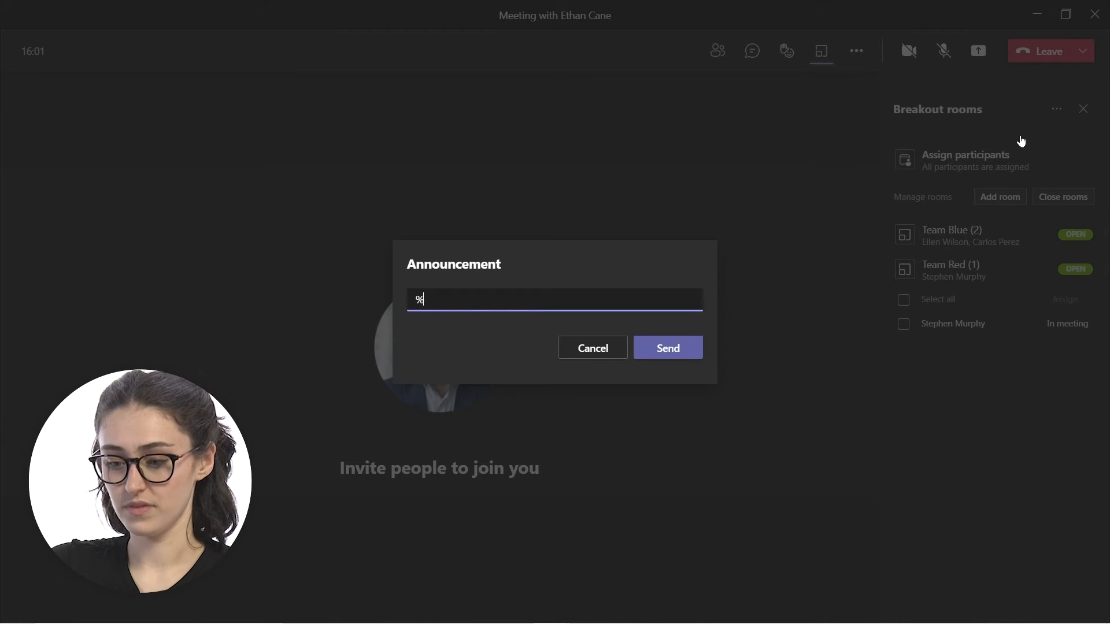
{"action": "type", "text": "or"}
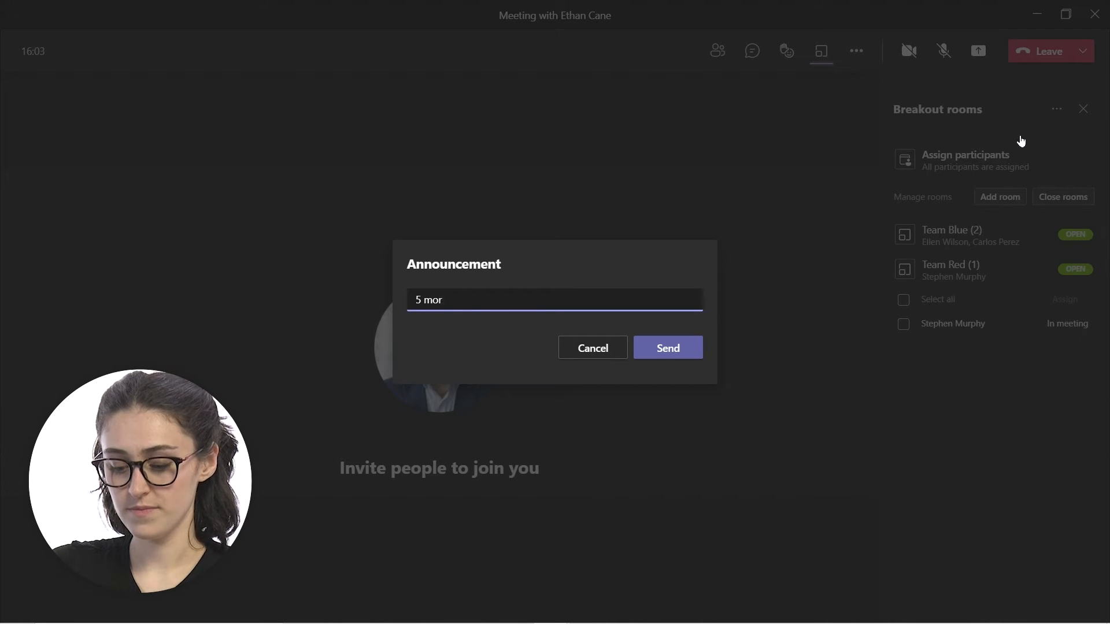
{"action": "type", "text": "e minutes!"}
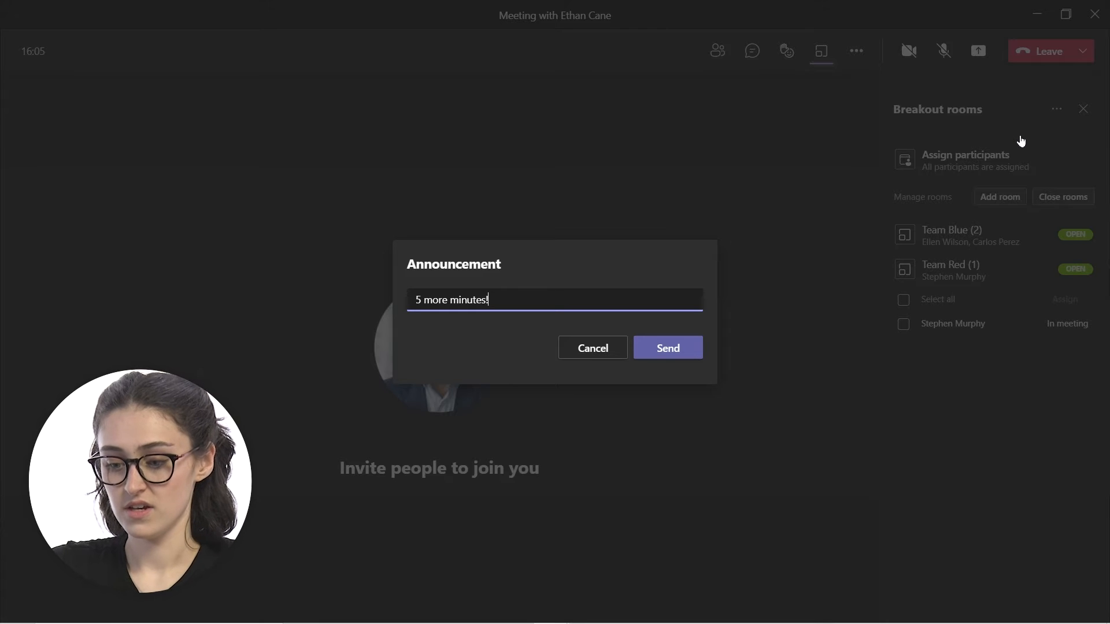
{"action": "left_click", "coordinate": [656, 348]}
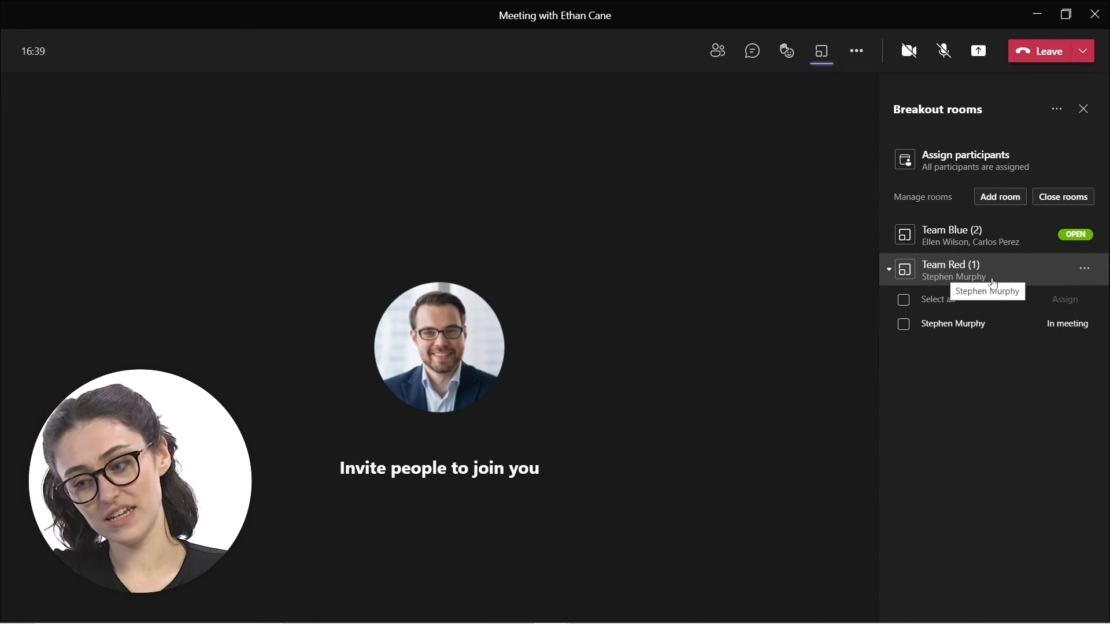
Step: Join the Team Red breakout room
{"action": "left_click", "coordinate": [1084, 271]}
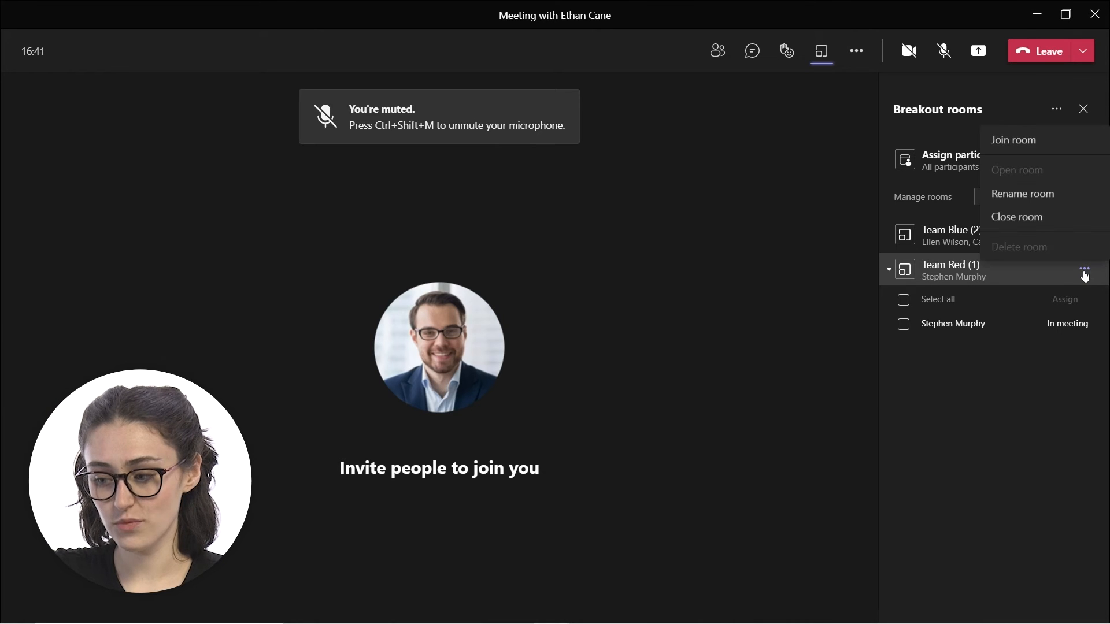
{"action": "left_click", "coordinate": [1025, 141]}
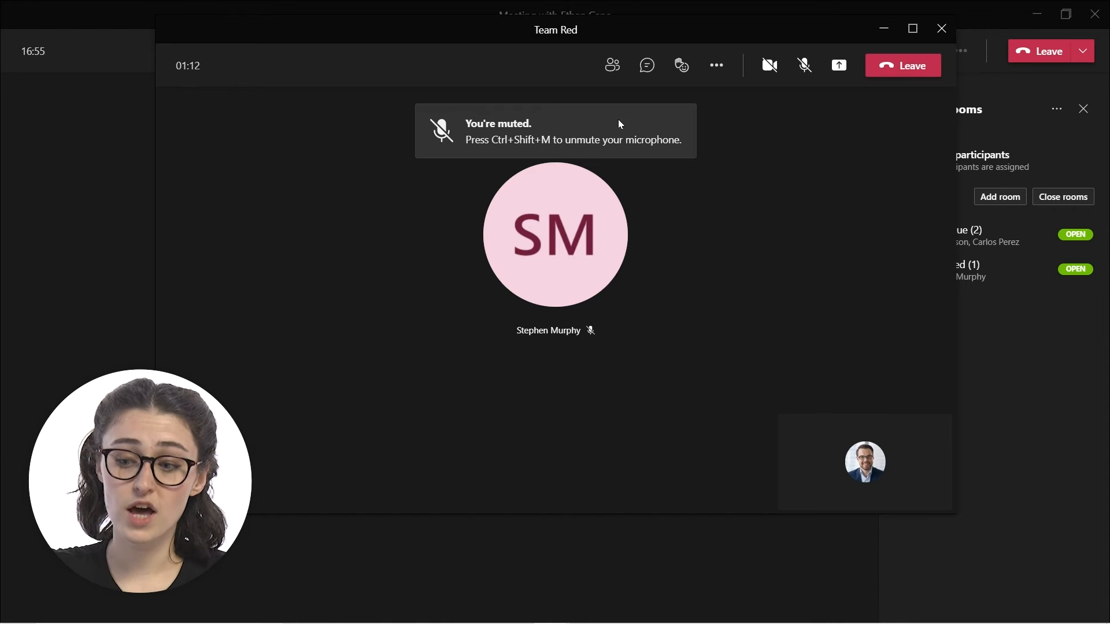
Step: Examine the participant list, chat announcement, reactions and additional meeting options in the Team Red room, and leave the room
{"action": "left_click", "coordinate": [612, 68]}
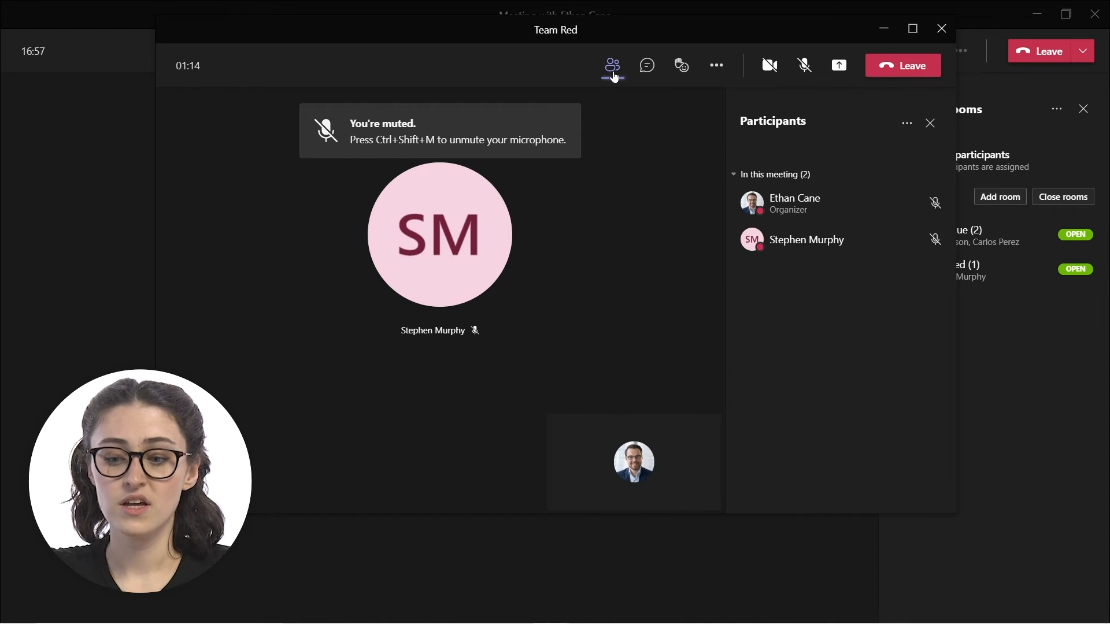
{"action": "left_click", "coordinate": [613, 69]}
{"action": "left_click", "coordinate": [646, 70]}
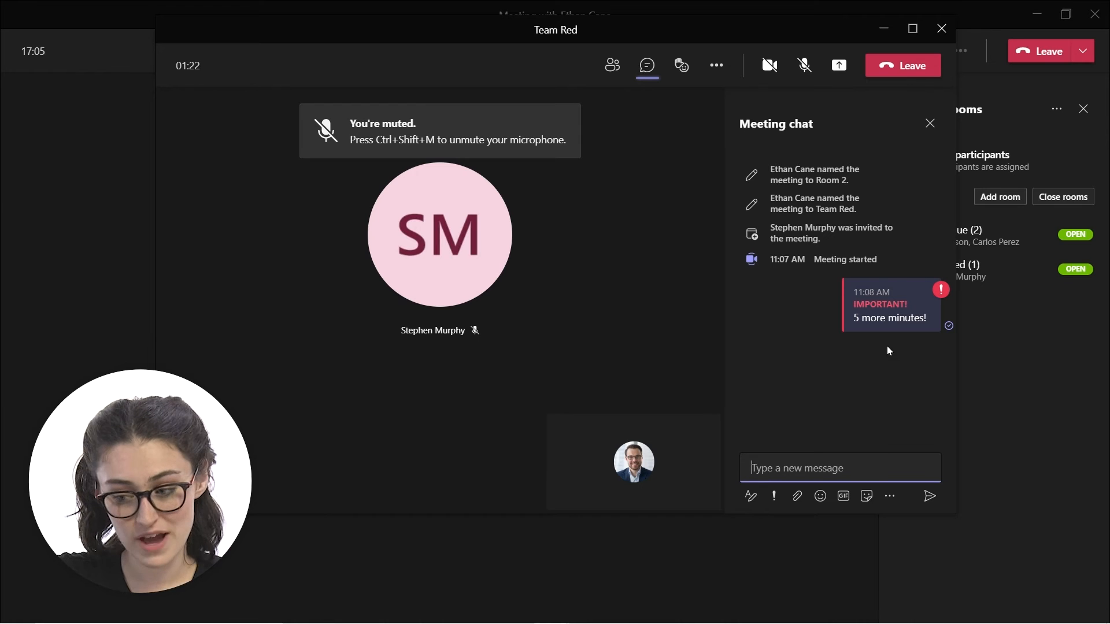
{"action": "mouse_move", "coordinate": [894, 324]}
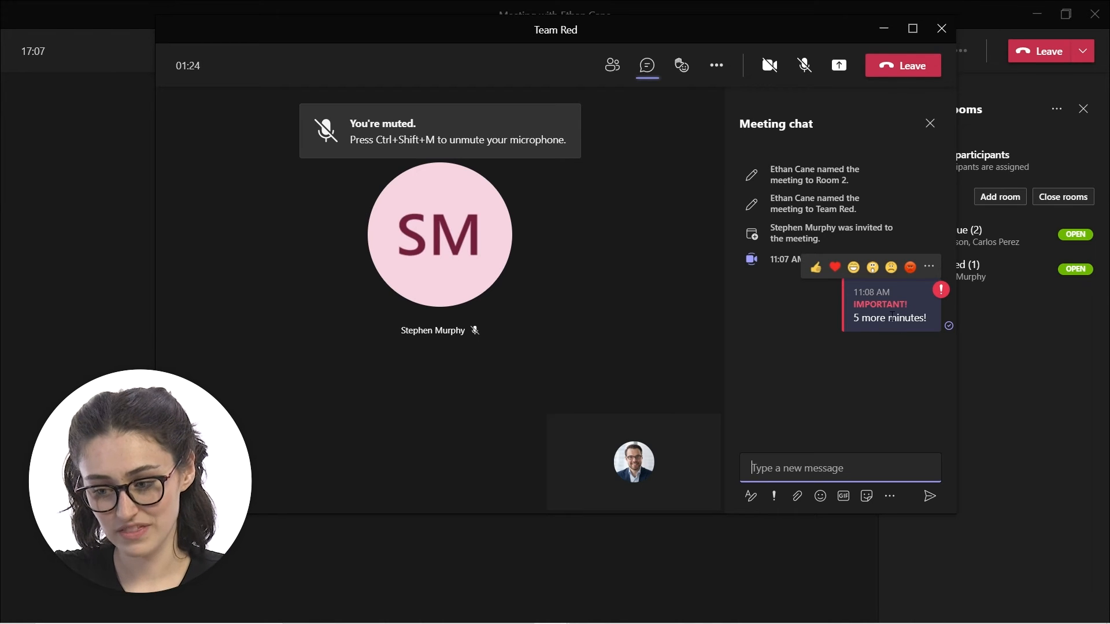
{"action": "left_click", "coordinate": [684, 65]}
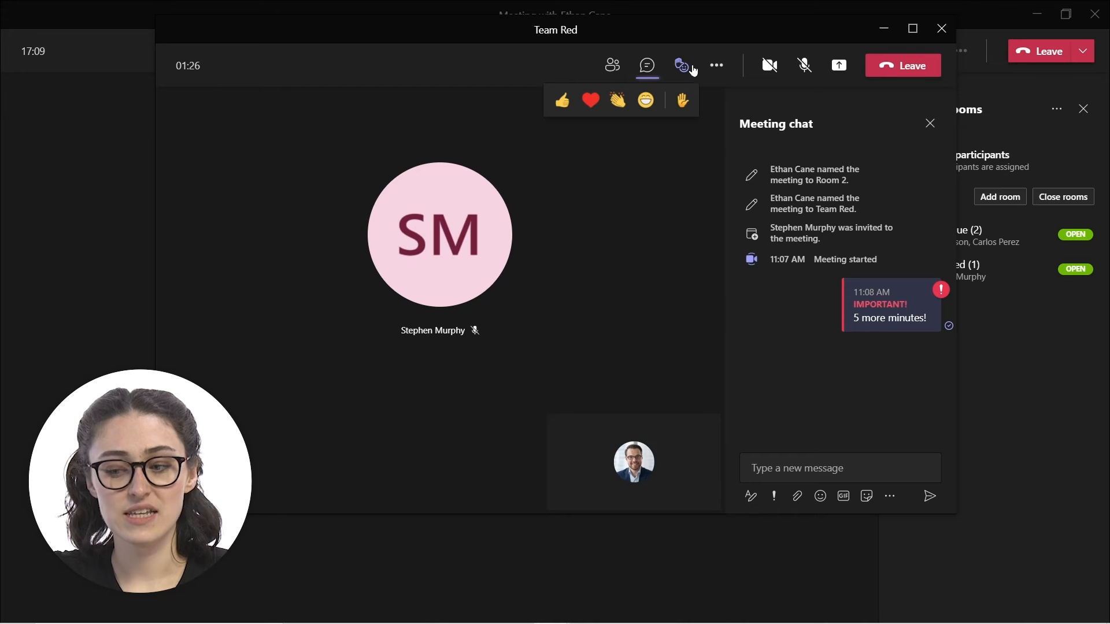
{"action": "left_click", "coordinate": [719, 70]}
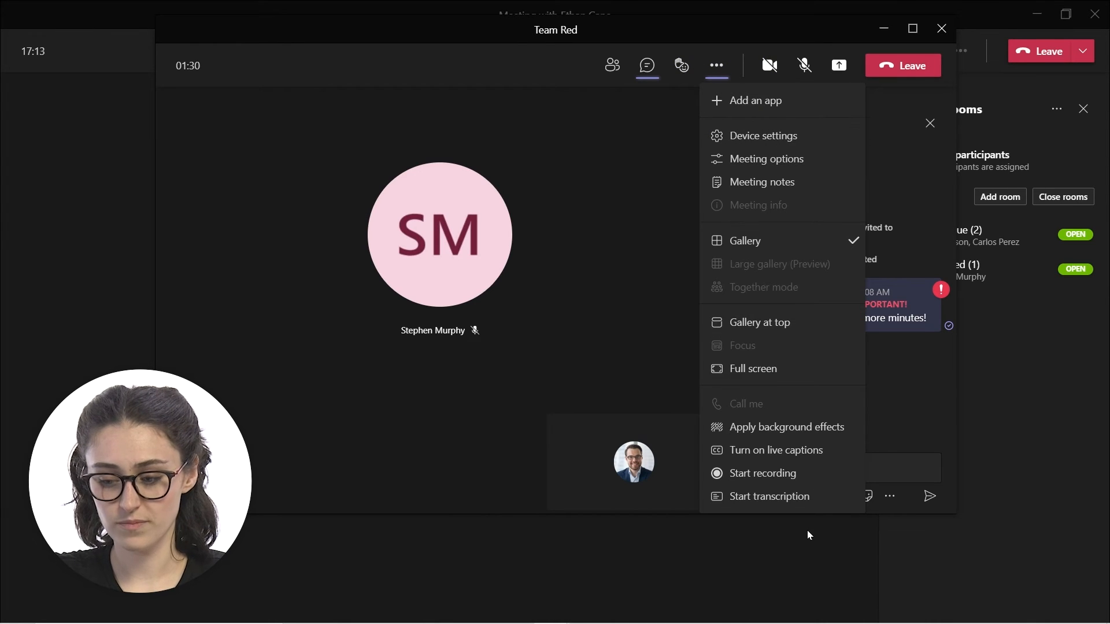
{"action": "left_click", "coordinate": [612, 219]}
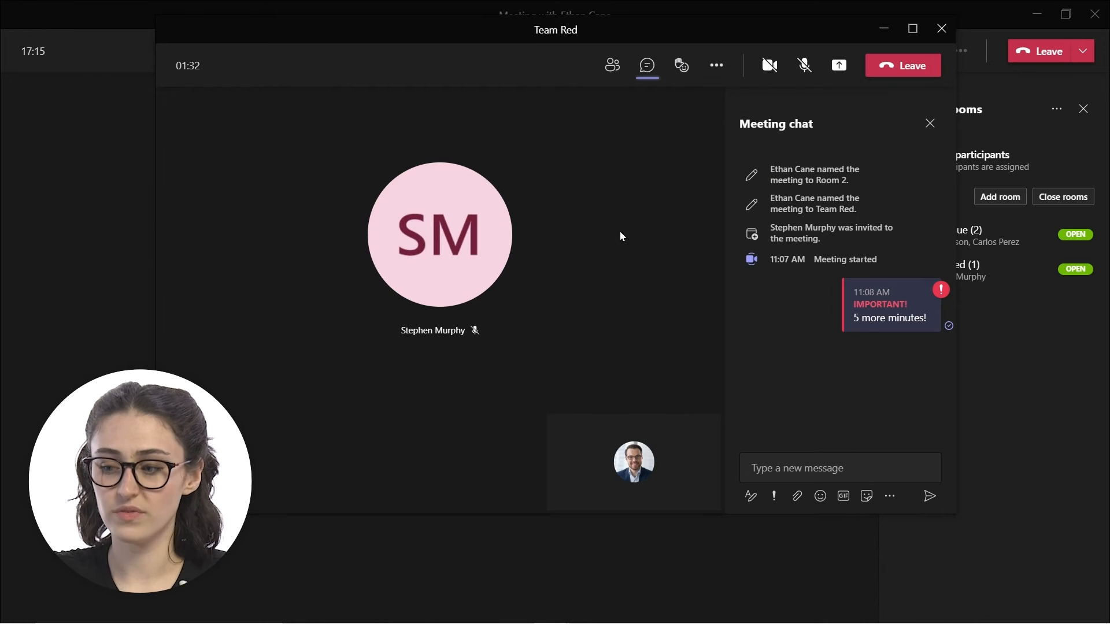
{"action": "left_click", "coordinate": [929, 125]}
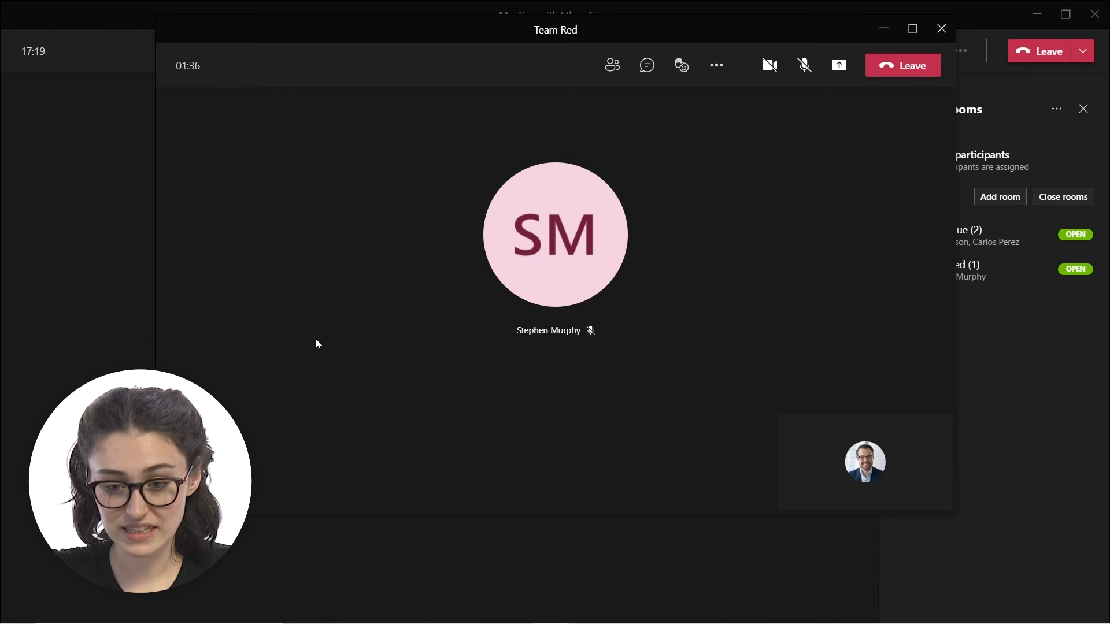
{"action": "left_click", "coordinate": [895, 75]}
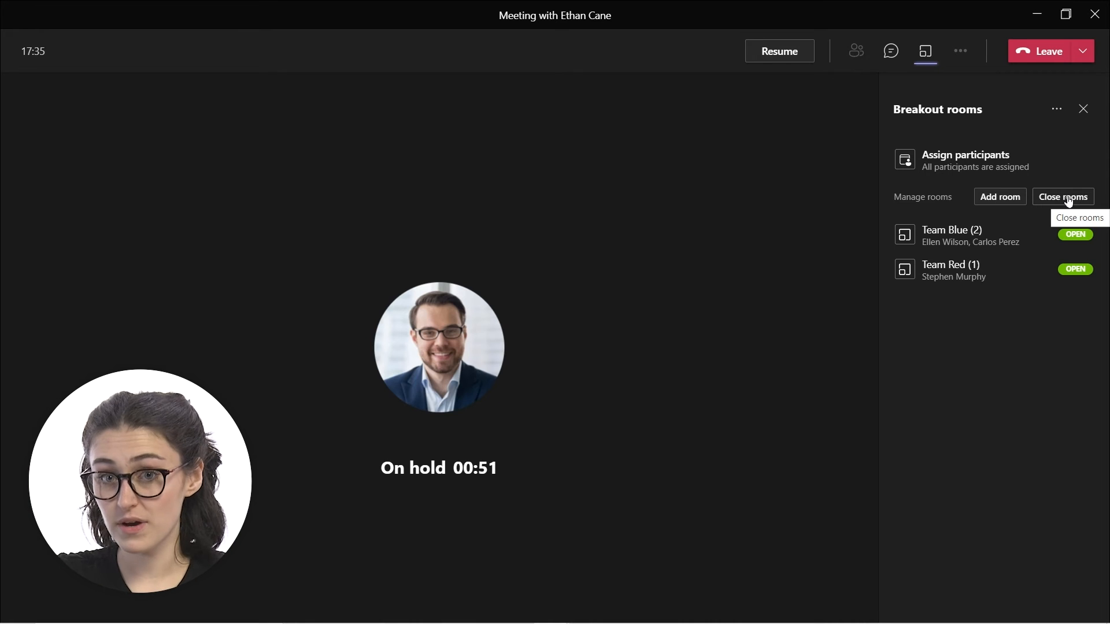
Step: Close the Team Blue room individually, and close all remaining breakout rooms
{"action": "left_click", "coordinate": [1087, 235]}
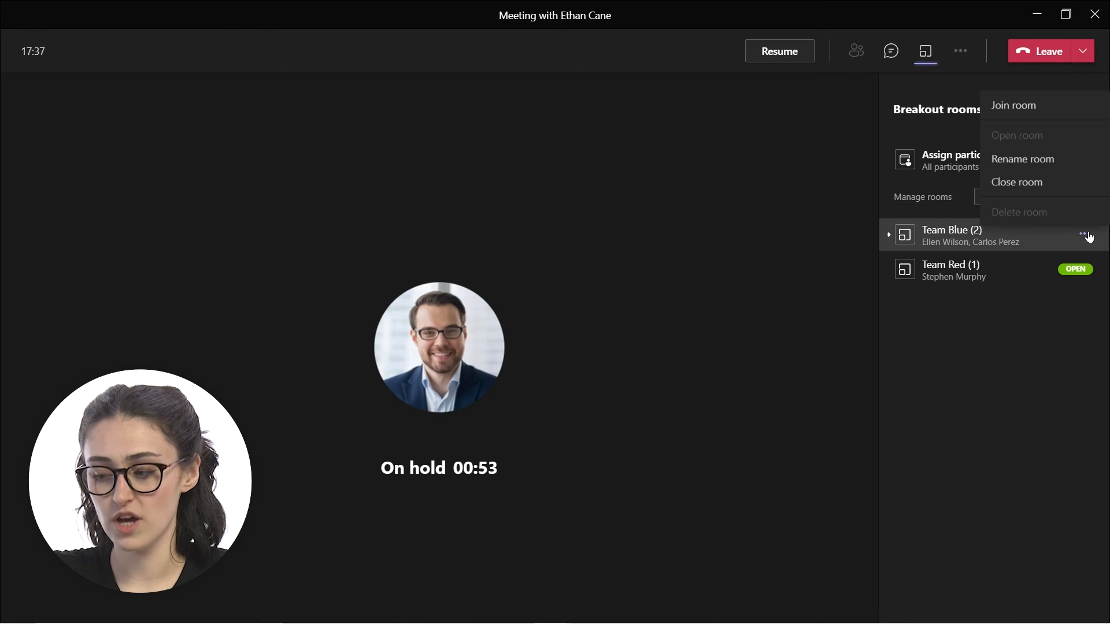
{"action": "left_click", "coordinate": [1043, 186]}
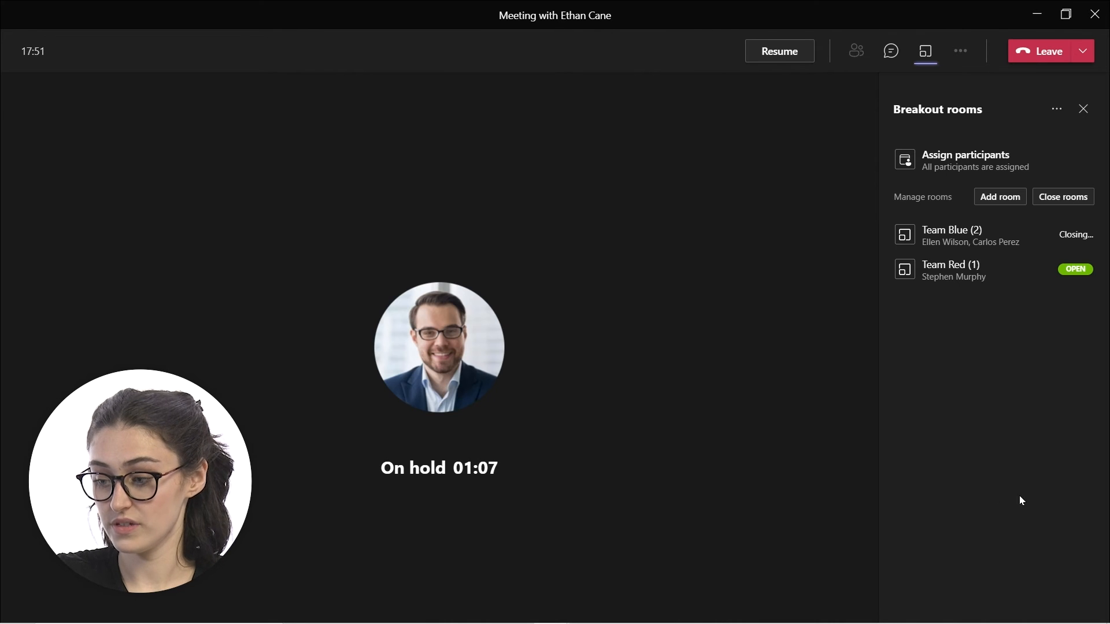
{"action": "left_click", "coordinate": [1062, 199]}
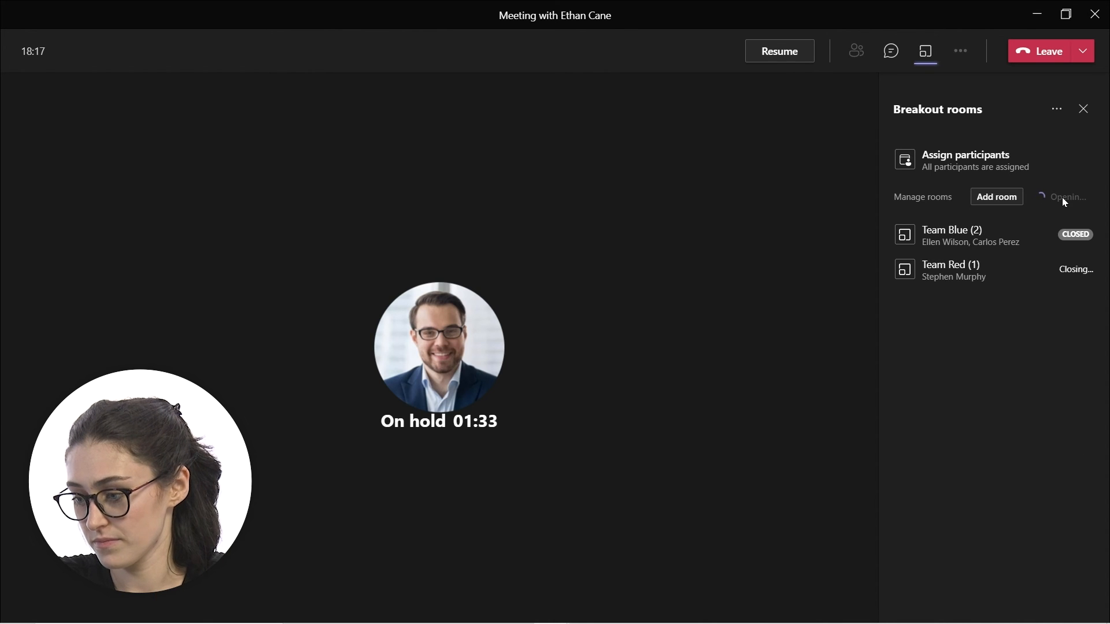
Step: Call up the command to recreate the breakout rooms, and cancel it
{"action": "left_click", "coordinate": [1056, 110]}
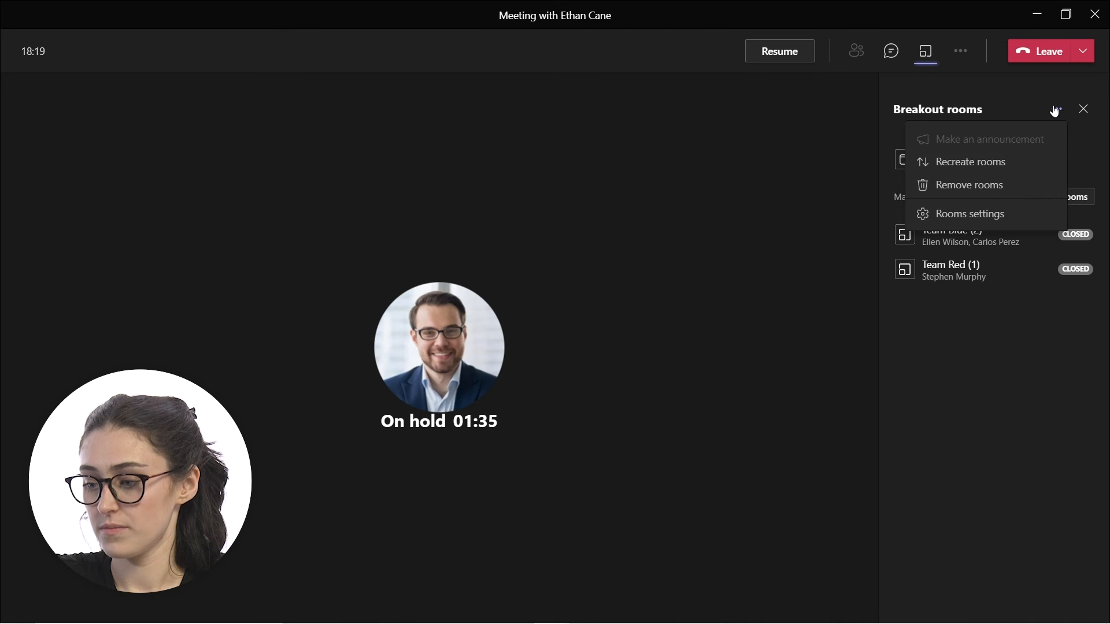
{"action": "left_click", "coordinate": [1055, 110]}
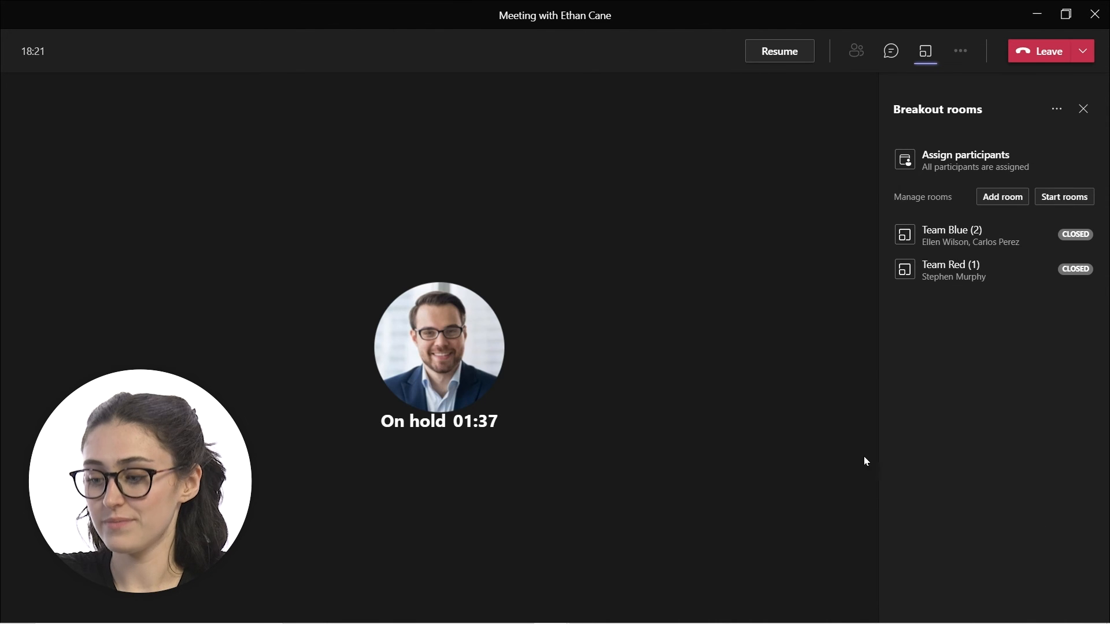
{"action": "mouse_move", "coordinate": [1062, 248]}
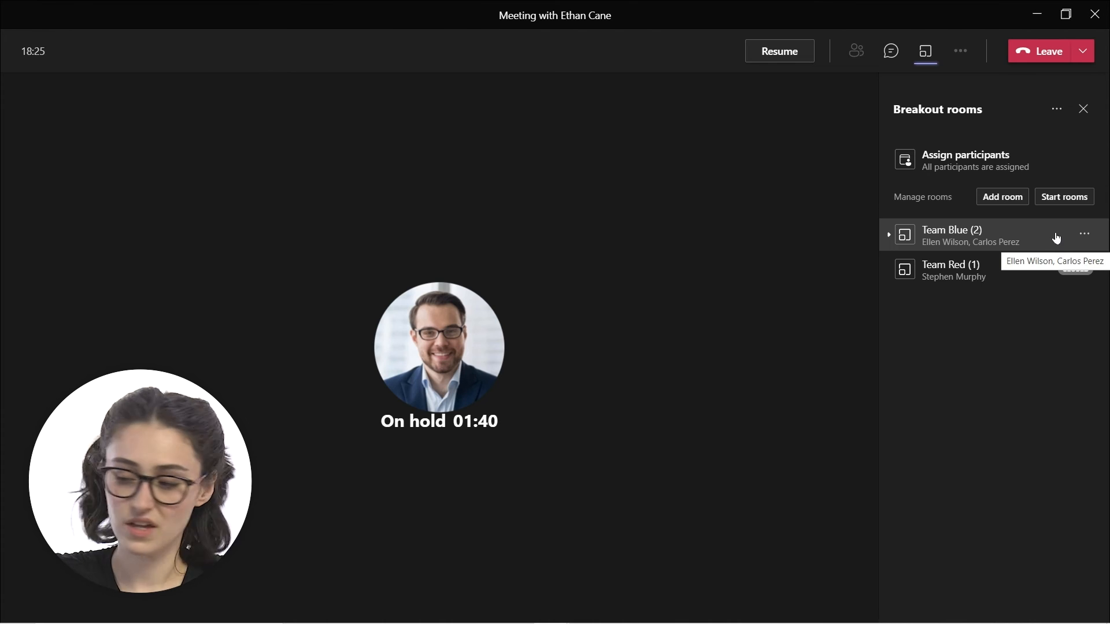
{"action": "left_click", "coordinate": [1056, 110]}
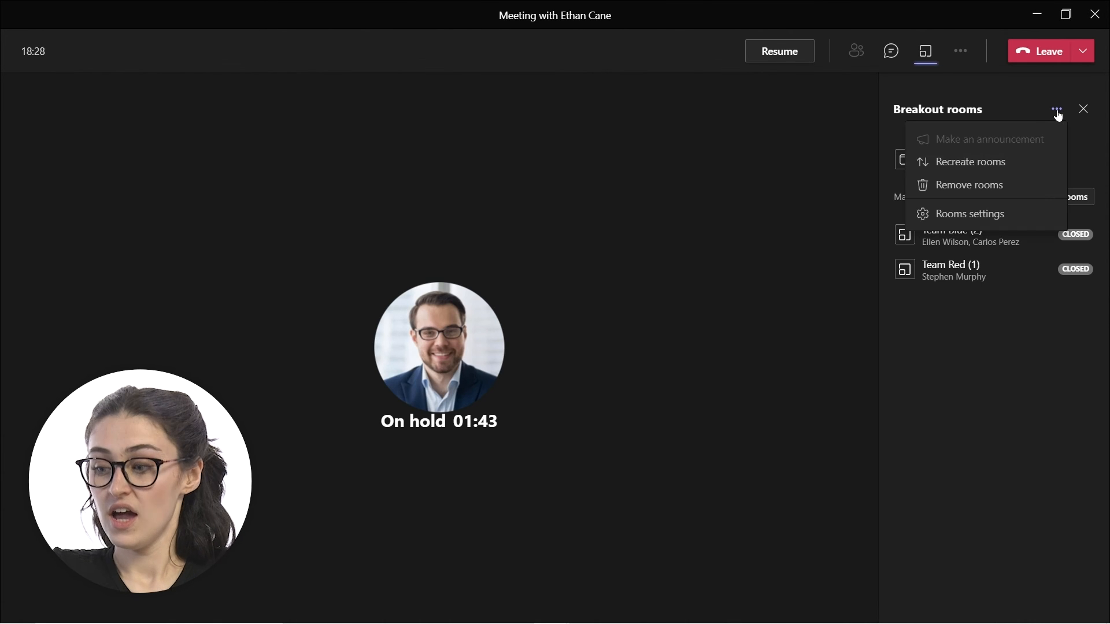
{"action": "left_click", "coordinate": [997, 171]}
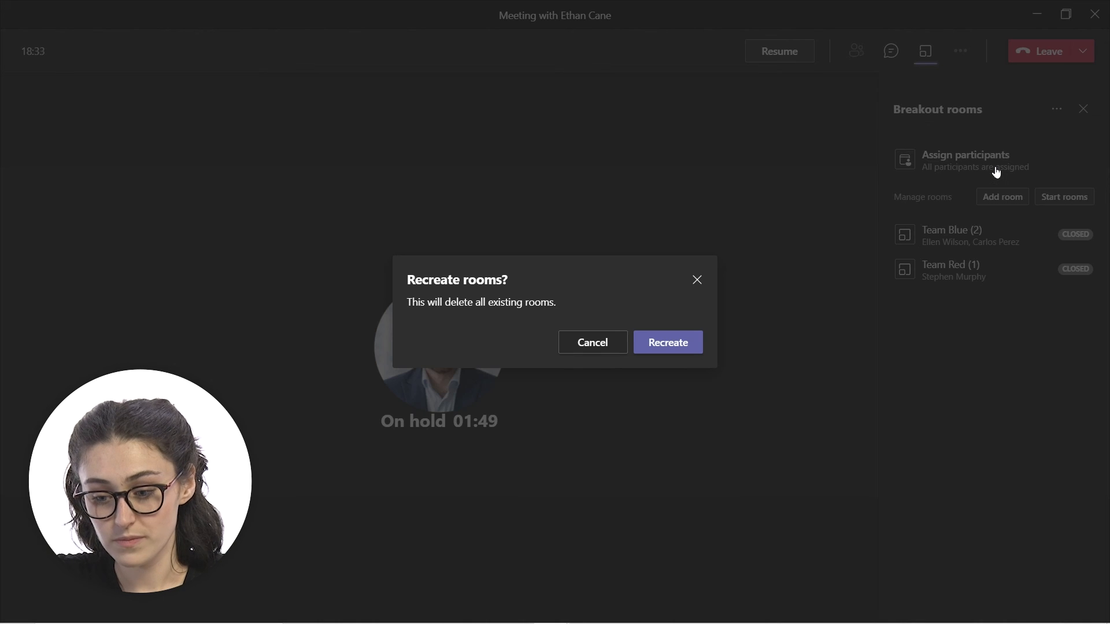
{"action": "left_click", "coordinate": [591, 345]}
Step: In the rooms settings, enable the time limit to look through its hour and minute choices, and disable it again
{"action": "left_click", "coordinate": [1055, 113]}
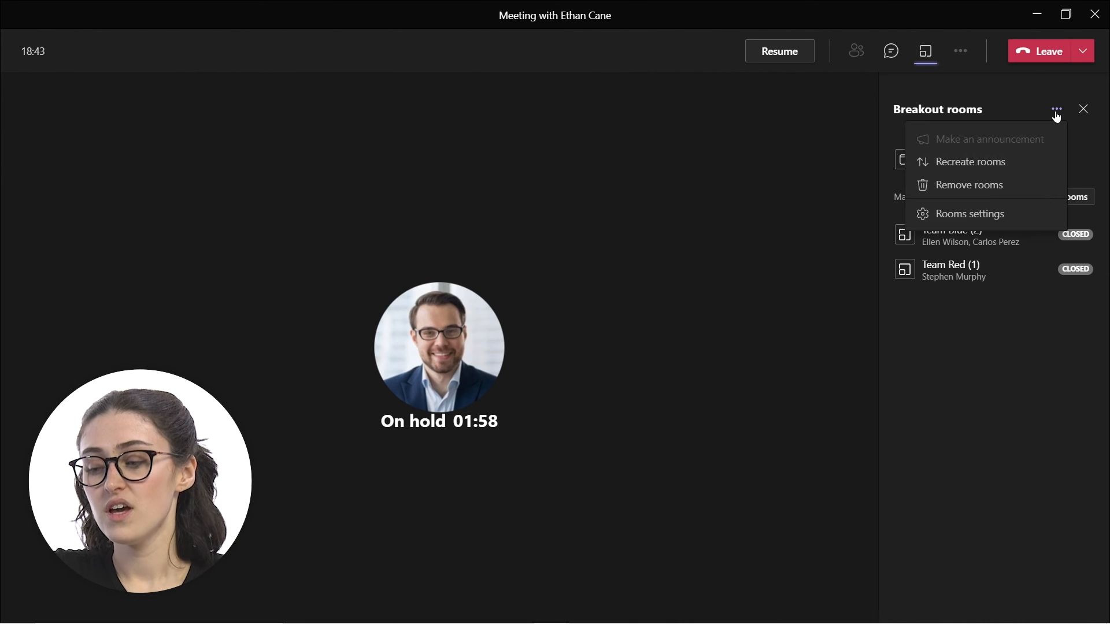
{"action": "left_click", "coordinate": [999, 214]}
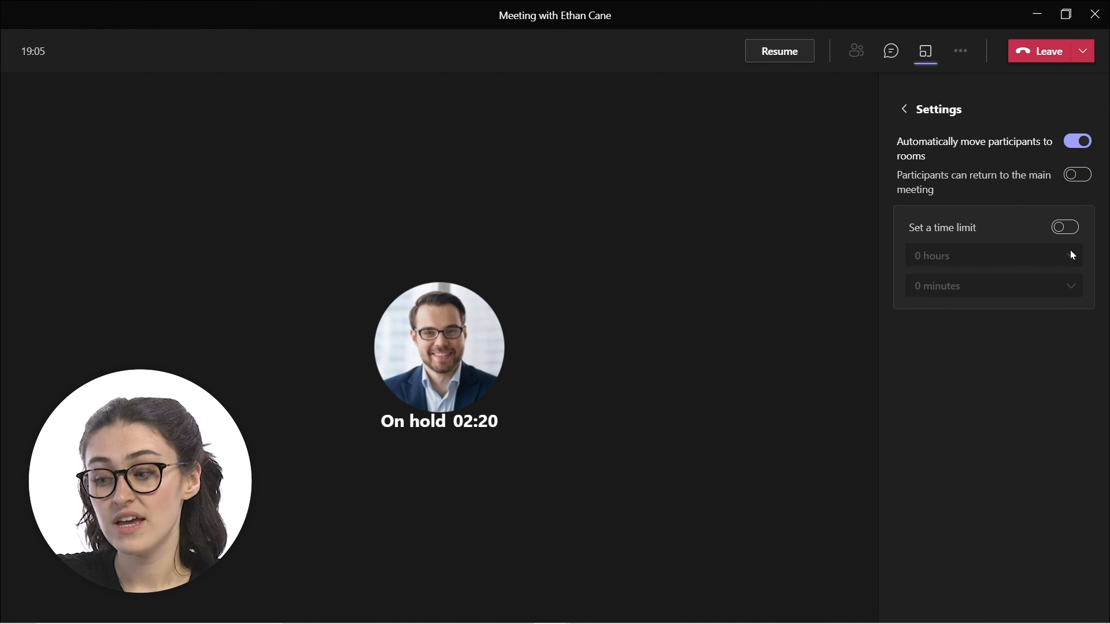
{"action": "left_click", "coordinate": [1069, 230]}
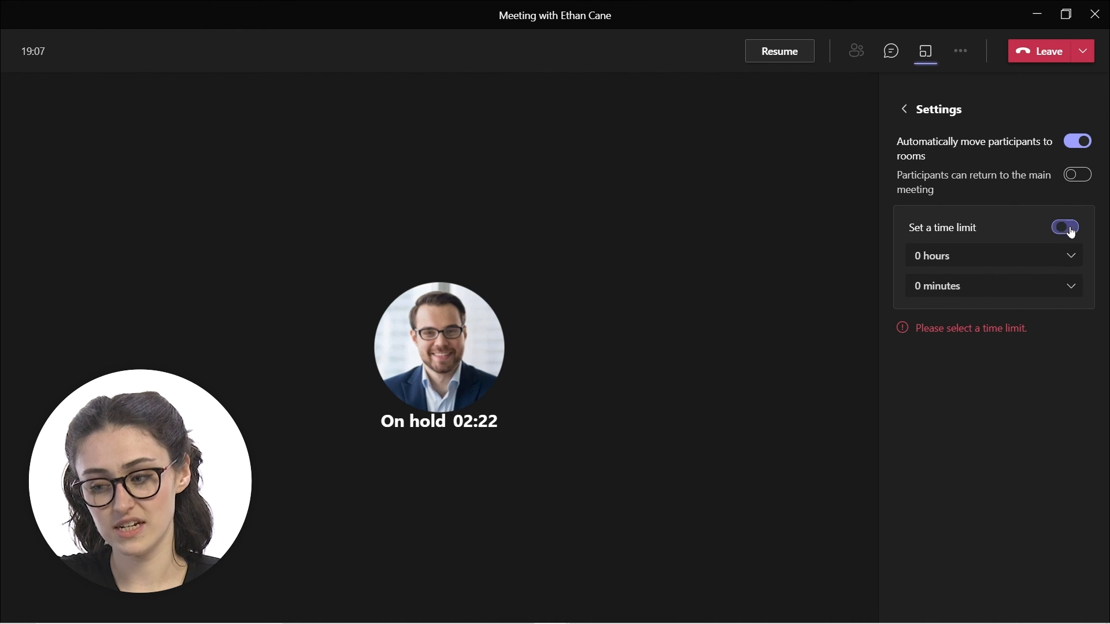
{"action": "left_click", "coordinate": [1071, 257]}
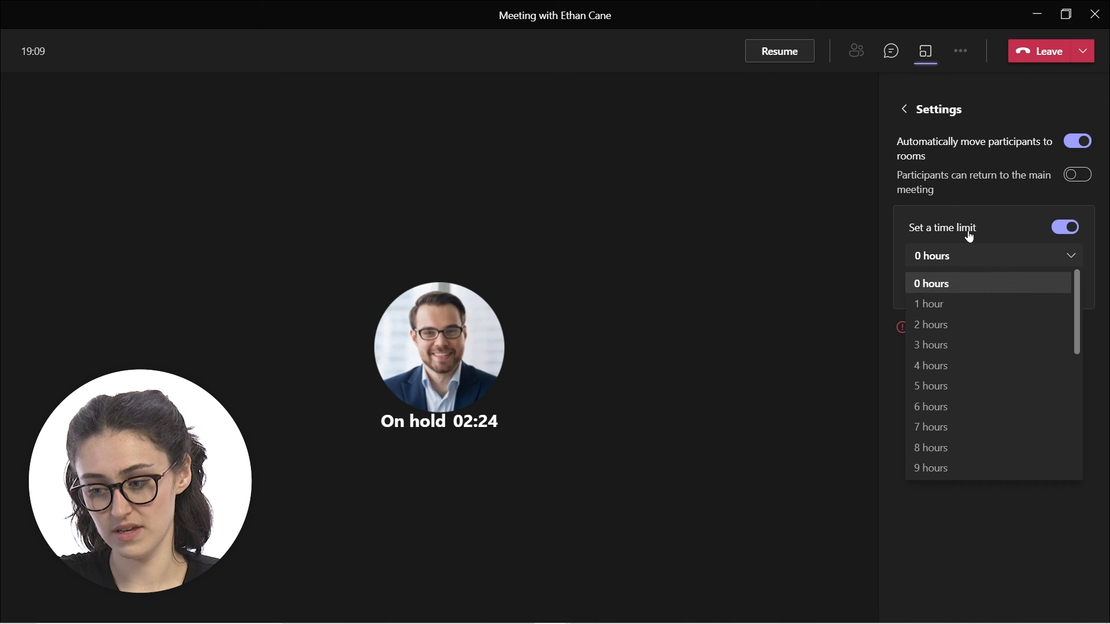
{"action": "left_click", "coordinate": [1064, 227]}
{"action": "left_click", "coordinate": [1065, 227]}
{"action": "left_click", "coordinate": [1071, 286]}
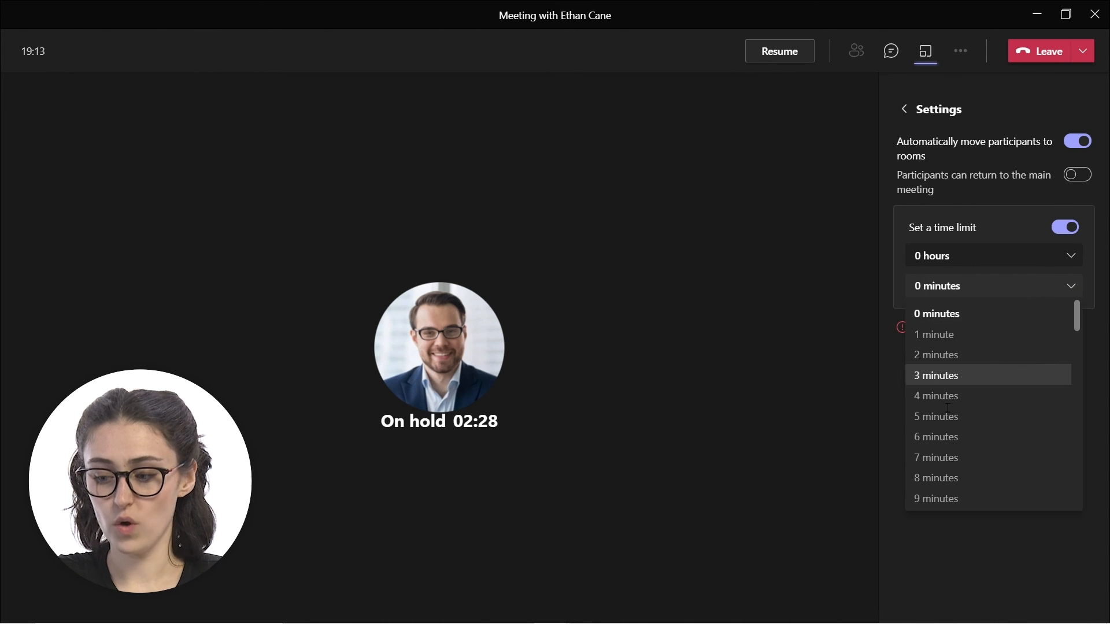
{"action": "left_click", "coordinate": [1078, 228]}
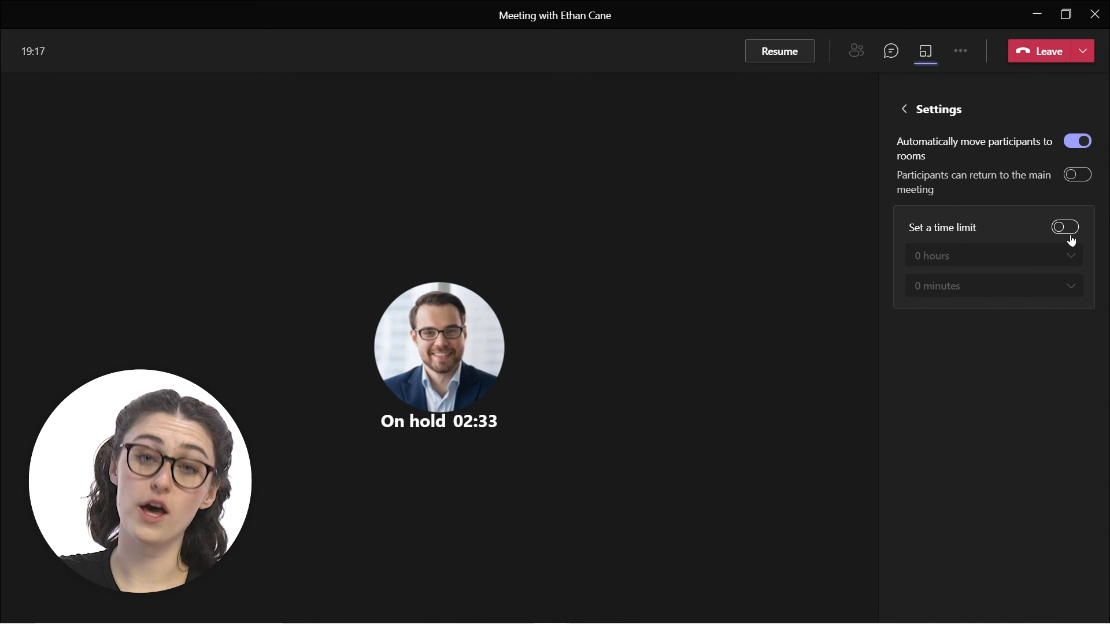
{"action": "left_click", "coordinate": [906, 111]}
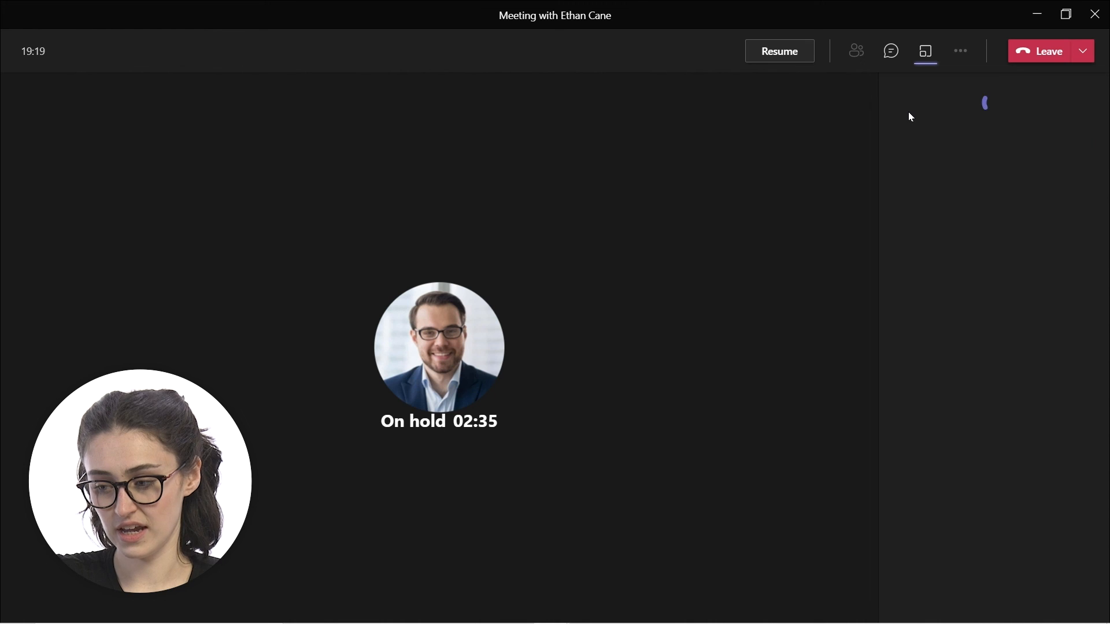